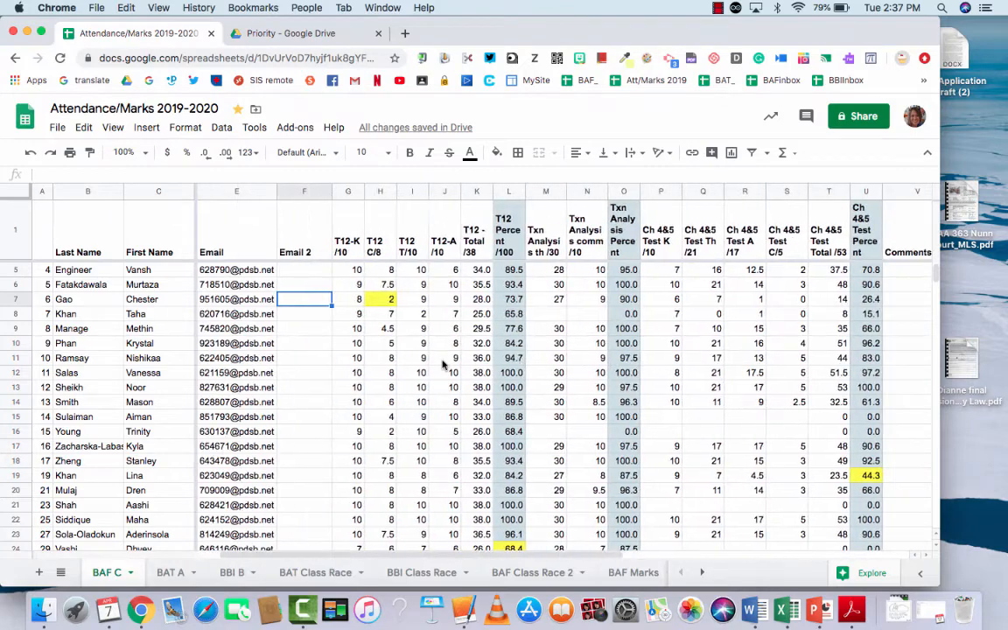
pyautogui.hscroll(8, 442, 364)
pyautogui.hscroll(-8, 442, 364)
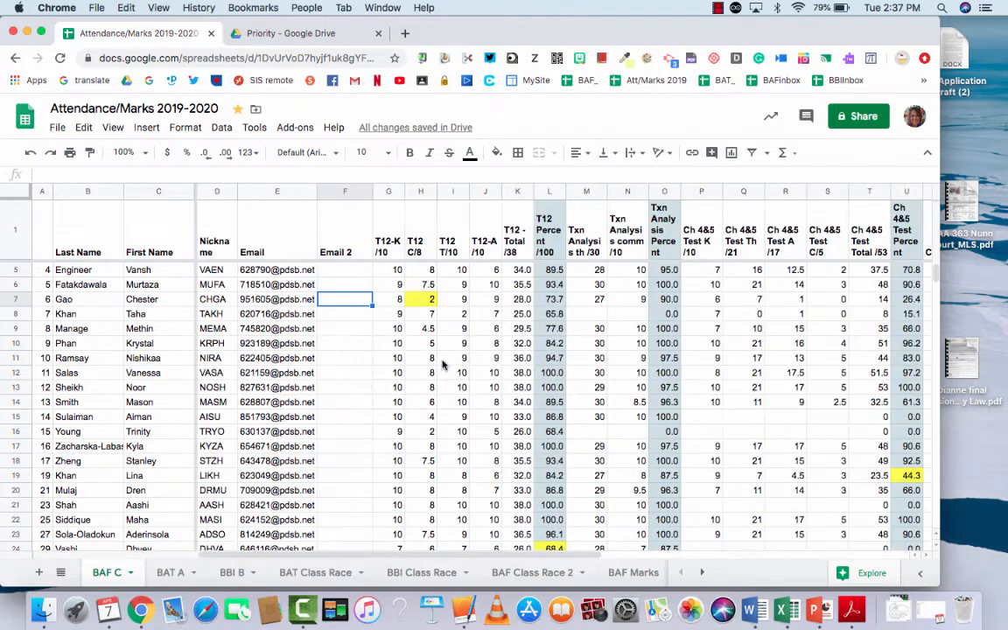
pyautogui.hscroll(6, 442, 364)
pyautogui.hscroll(-6, 442, 365)
pyautogui.hscroll(4, 433, 325)
pyautogui.hscroll(-4, 429, 328)
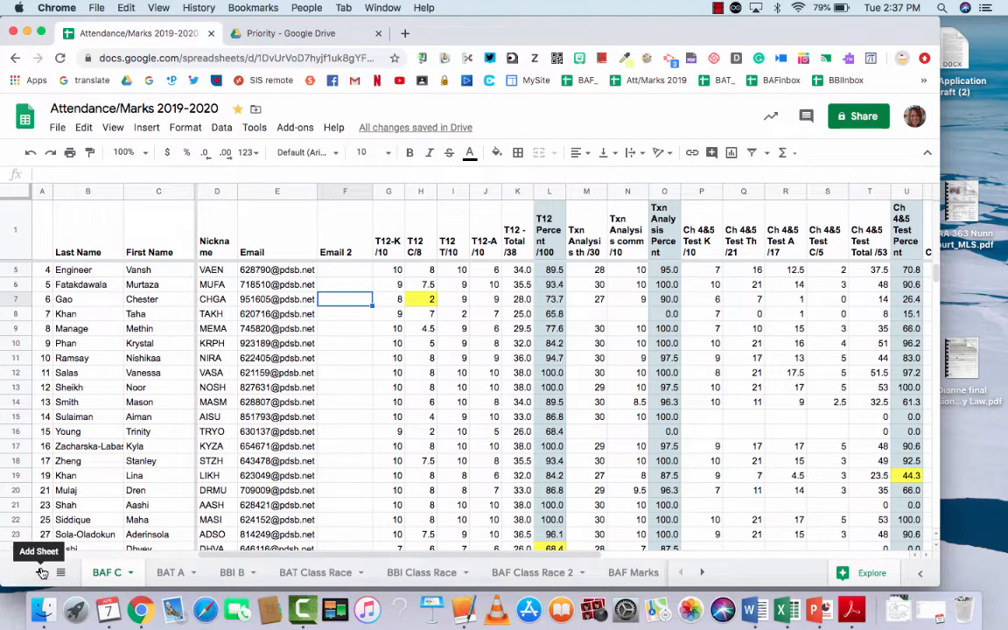
# - Add a new sheet and enter the headings First, Last and Stu Number in A1 to C1
pyautogui.click(39, 572)
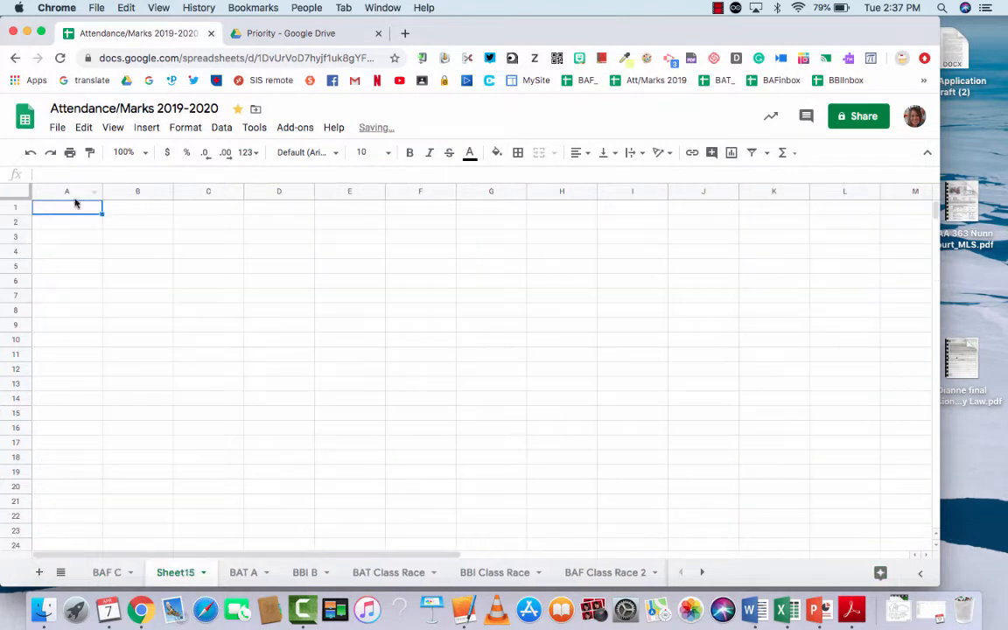
pyautogui.doubleClick(88, 215)
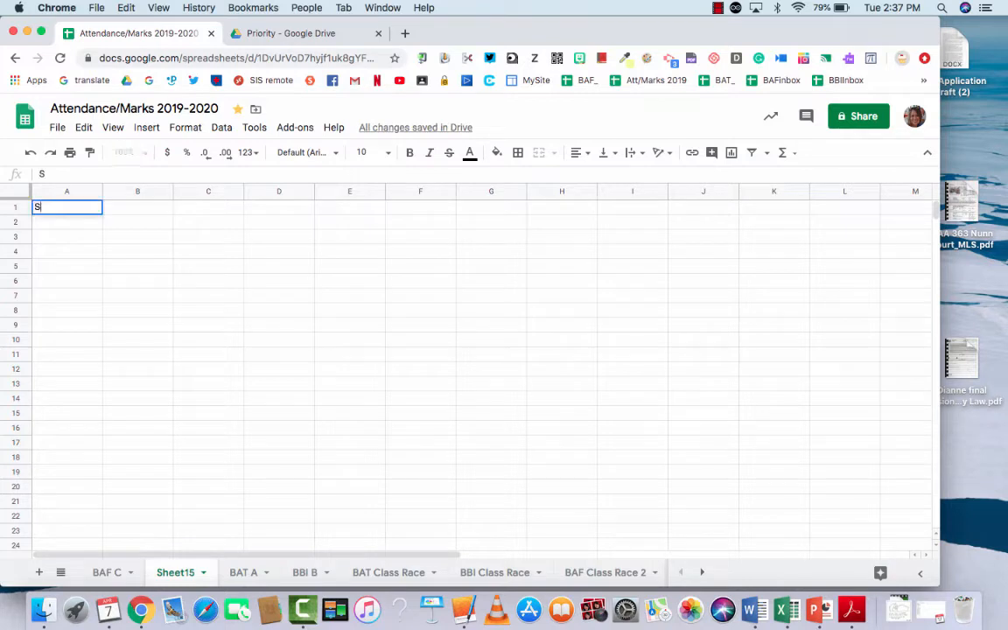
pyautogui.write('First')
pyautogui.press('Tab')
pyautogui.write('Last')
pyautogui.press('Tab')
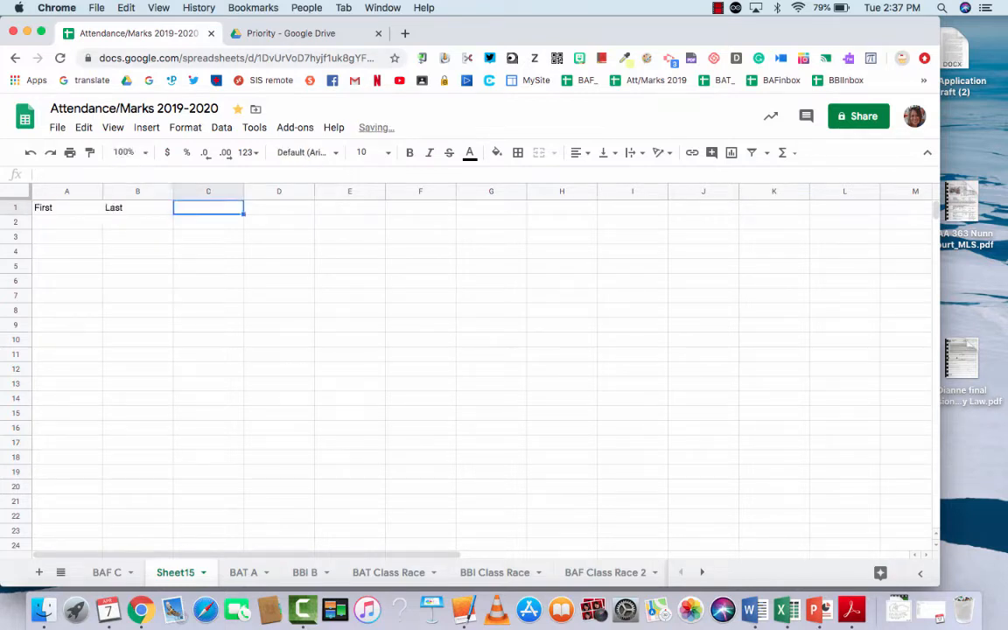
pyautogui.write('Stu Number')
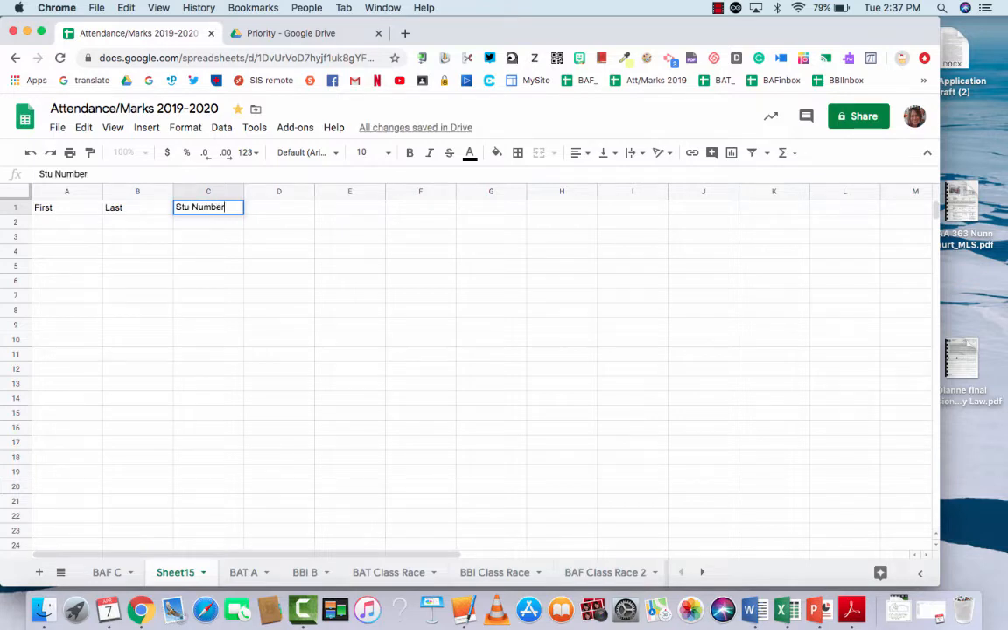
pyautogui.press('Return')
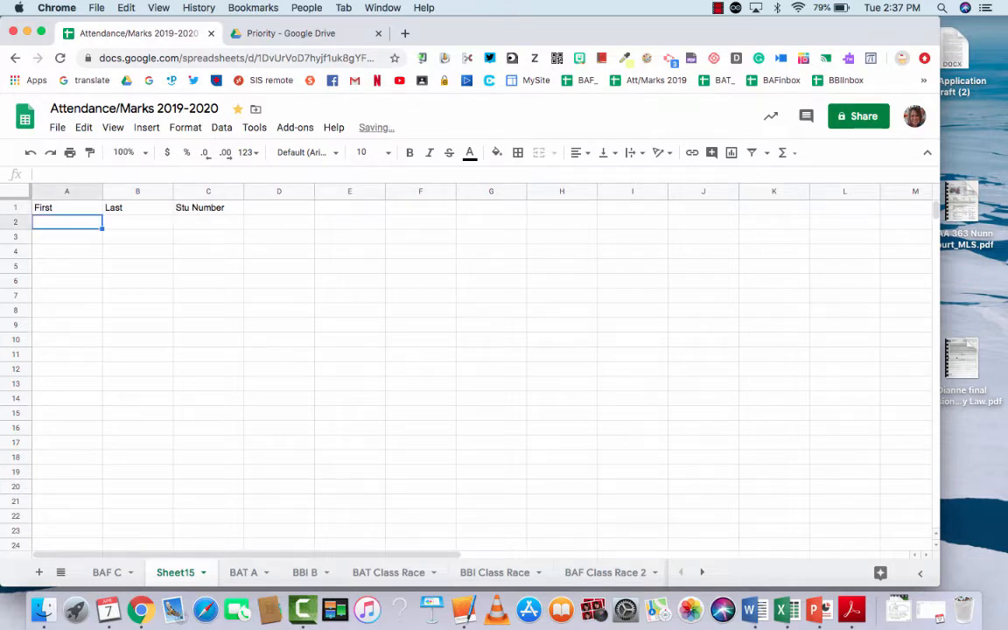
# - Enter the first and last names of three sample students in columns A and B, rows 2 to 4
pyautogui.write('Sam')
pyautogui.press('Tab')
pyautogui.write('Sm')
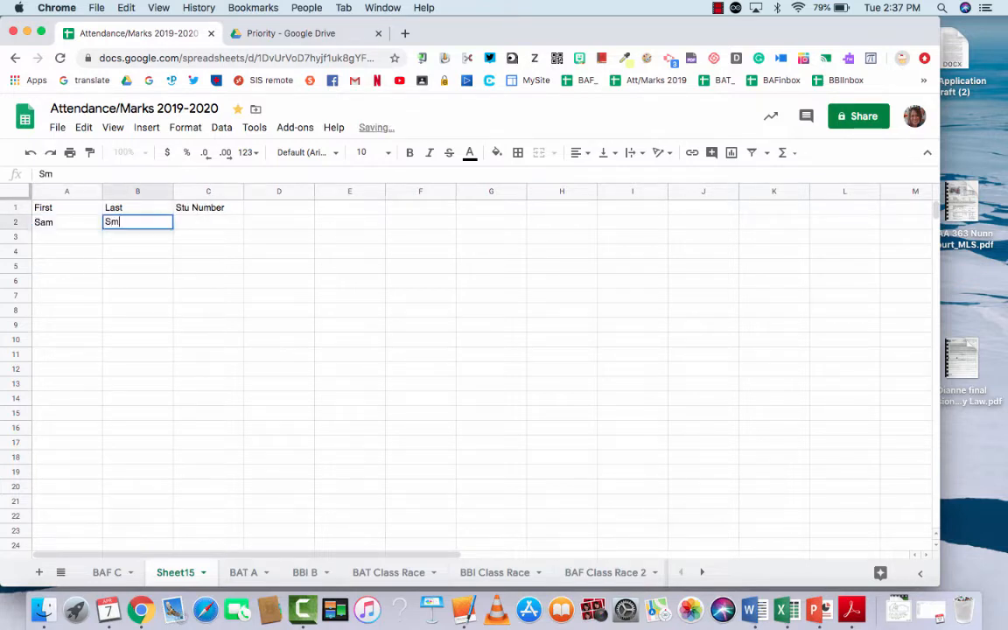
pyautogui.write('th')
pyautogui.press('Return')
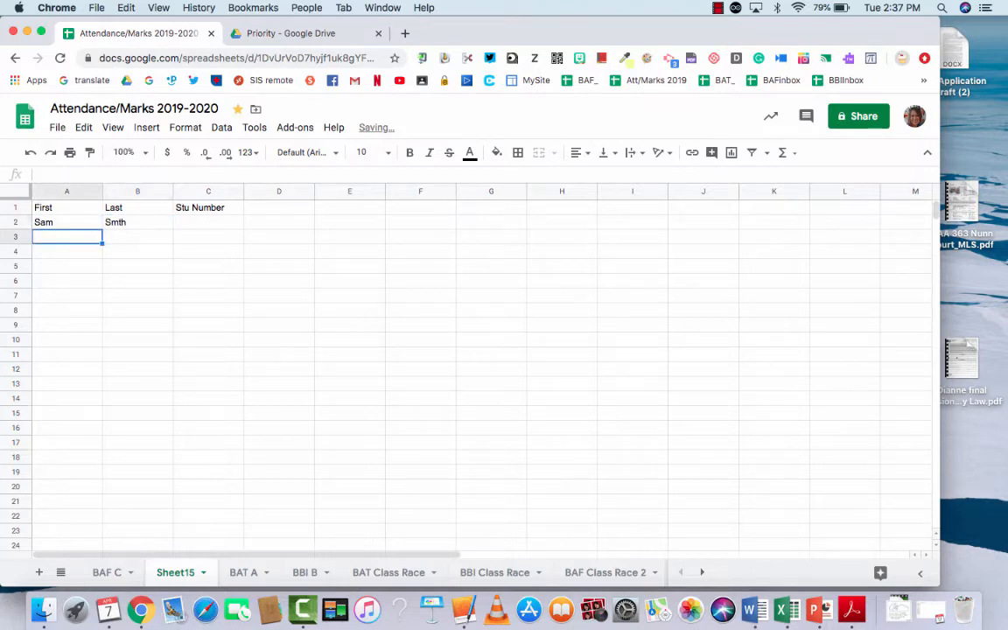
pyautogui.write('Drake')
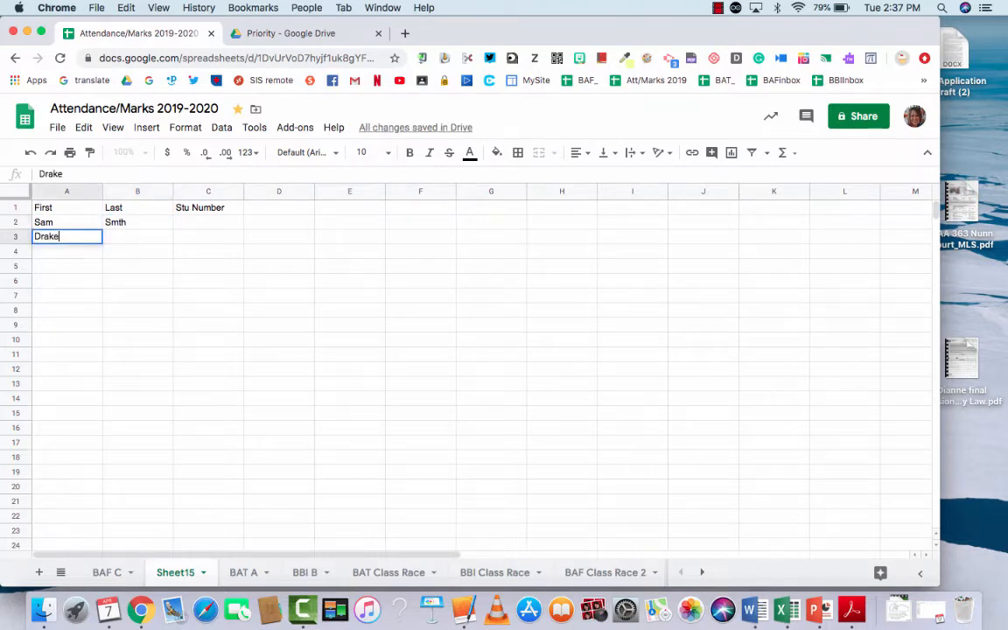
pyautogui.press('Tab')
pyautogui.write('last')
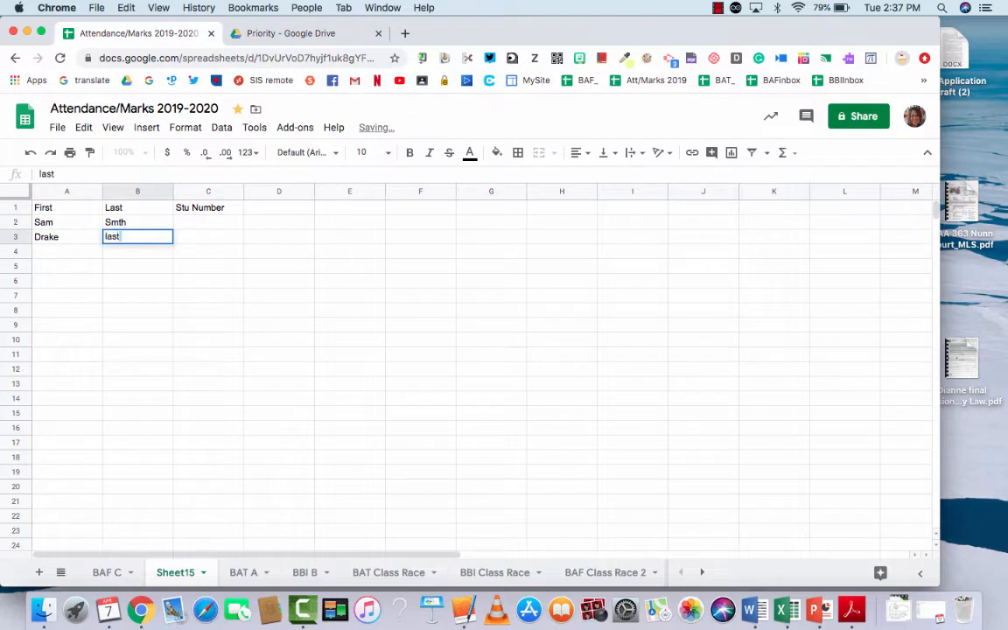
pyautogui.write('name')
pyautogui.press('Return')
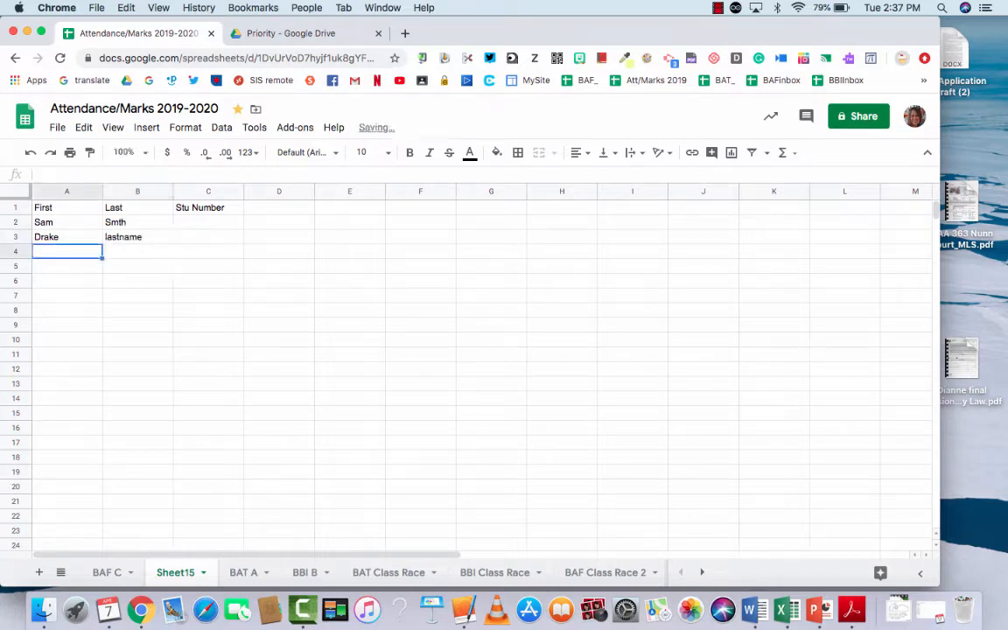
pyautogui.write('Michael')
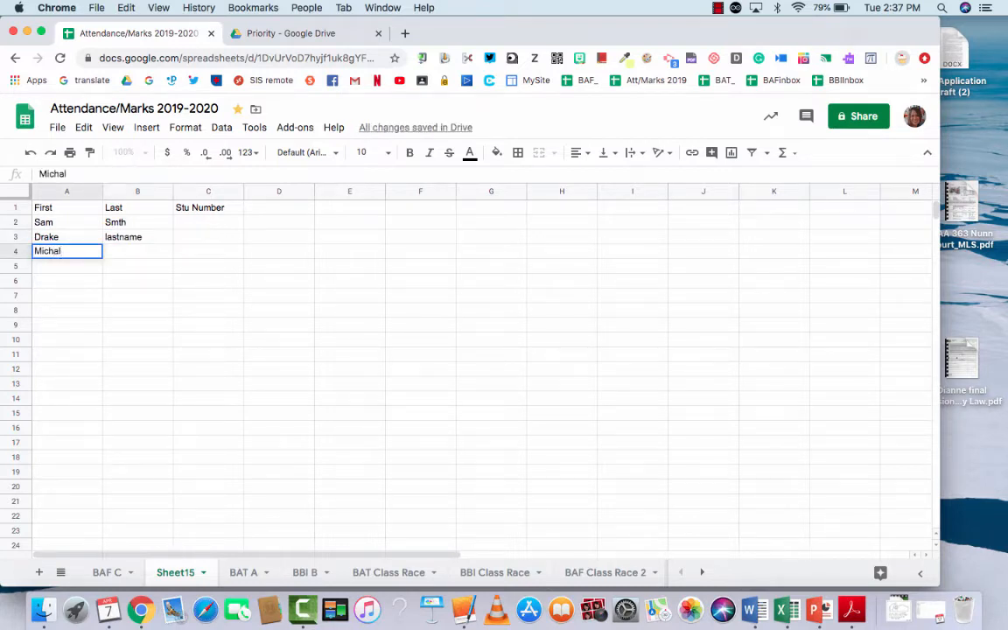
pyautogui.press('Tab')
pyautogui.write('Jackson')
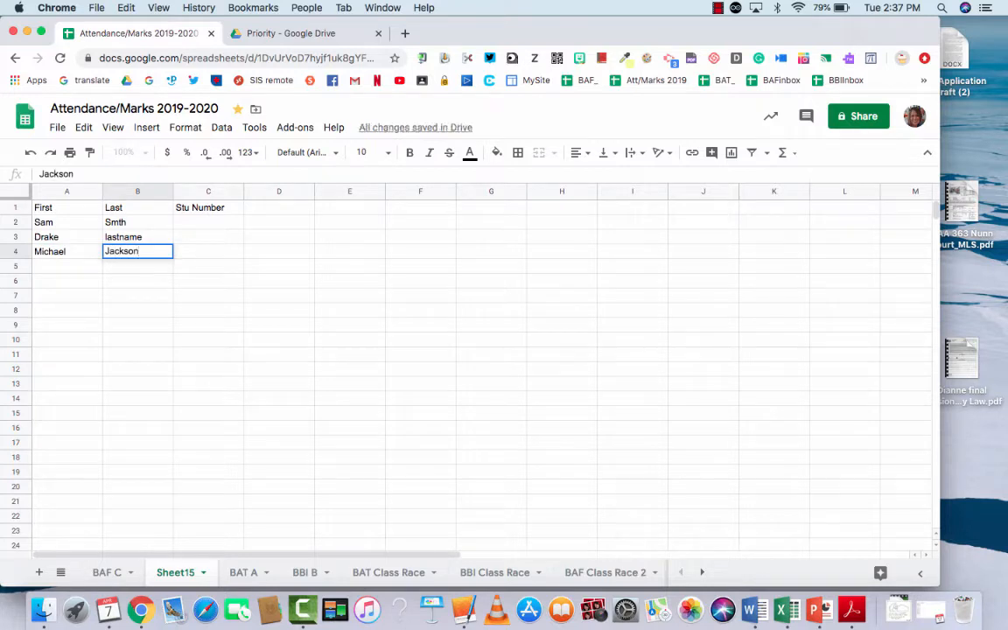
# - Fill in a placeholder six-digit student number for each of the three students in C2 to C4
pyautogui.press('Up')
pyautogui.press('Right')
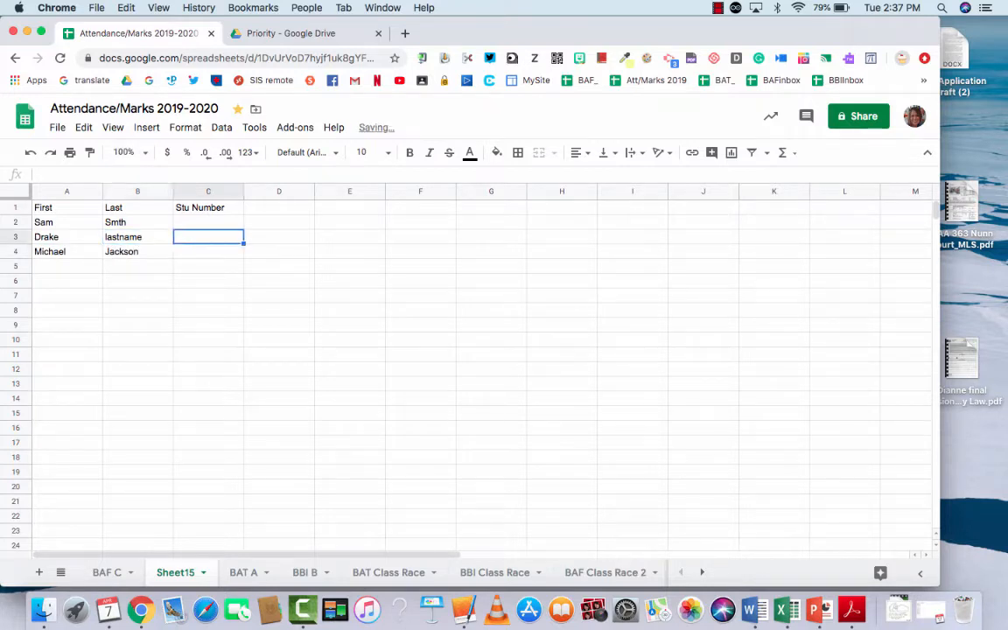
pyautogui.press('Up')
pyautogui.write('111111')
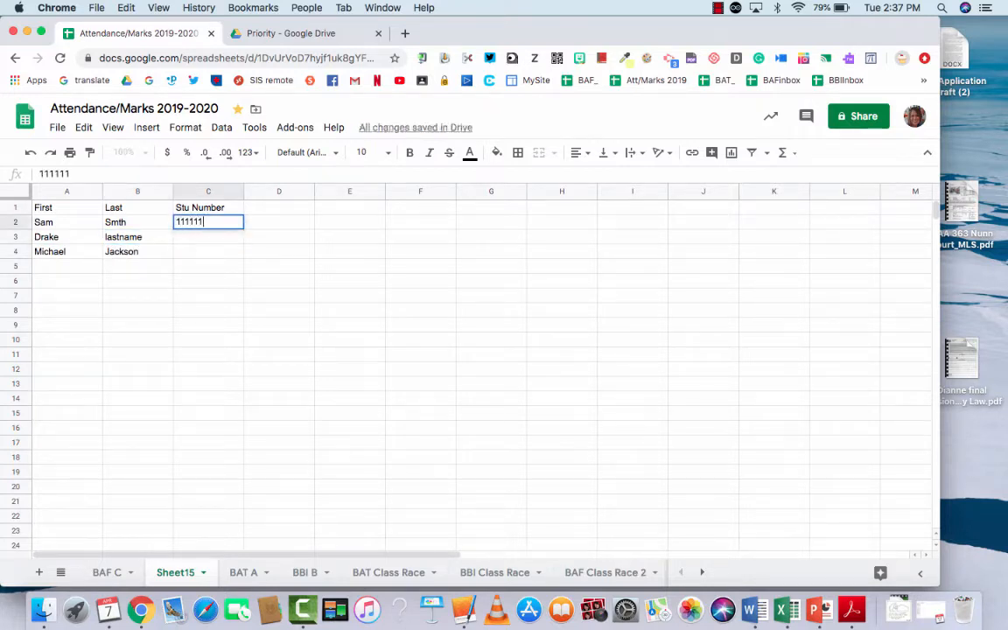
pyautogui.press('Return')
pyautogui.write('222222')
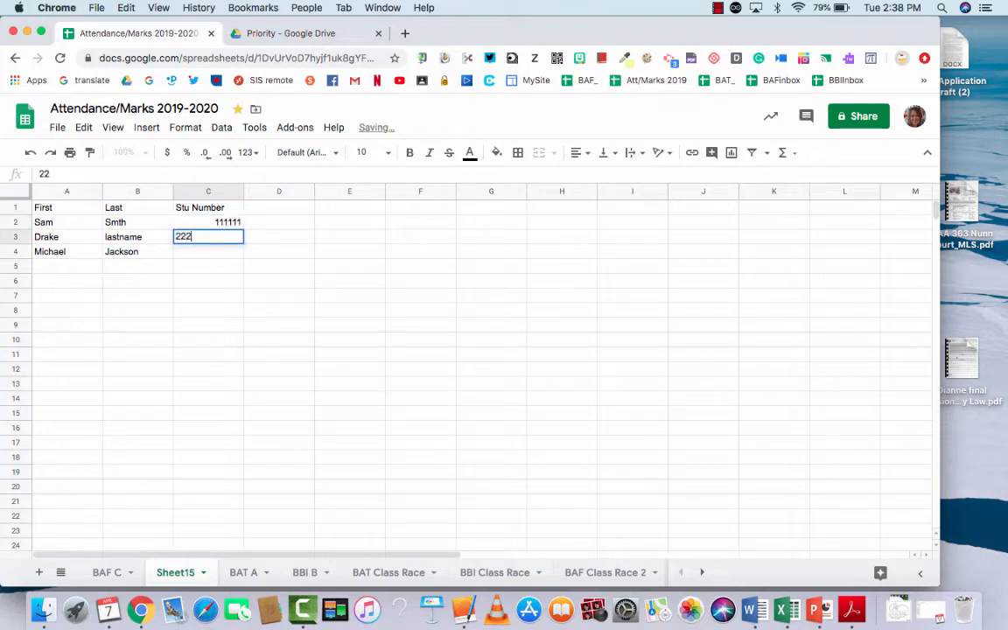
pyautogui.press('Return')
pyautogui.write('333333')
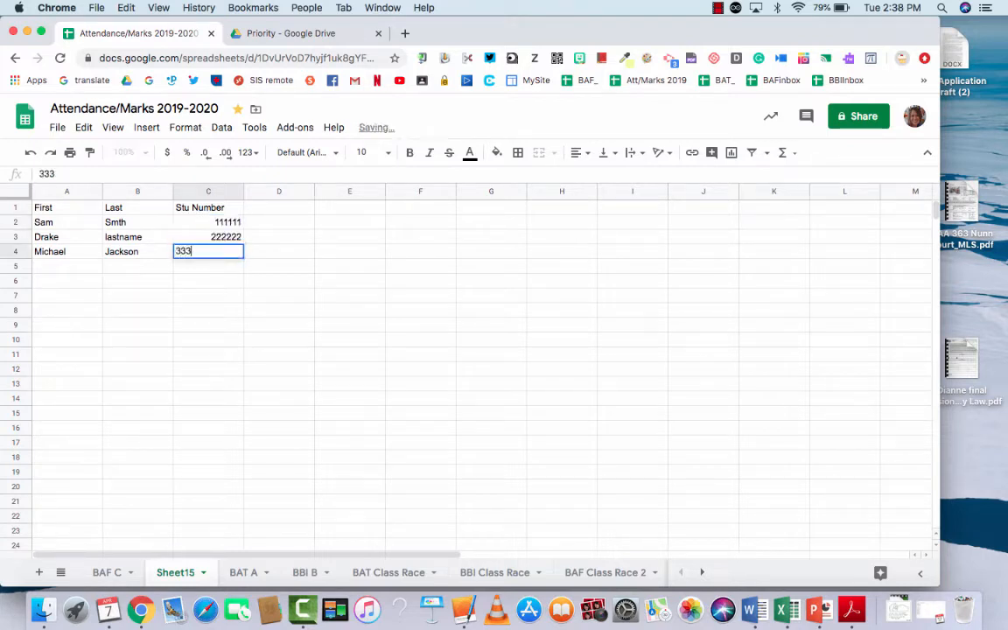
pyautogui.press('Return')
# - Add the heading Email in D1, beside the student number heading
pyautogui.press('Up')
pyautogui.press('Up')
pyautogui.press('Up')
pyautogui.press('Up')
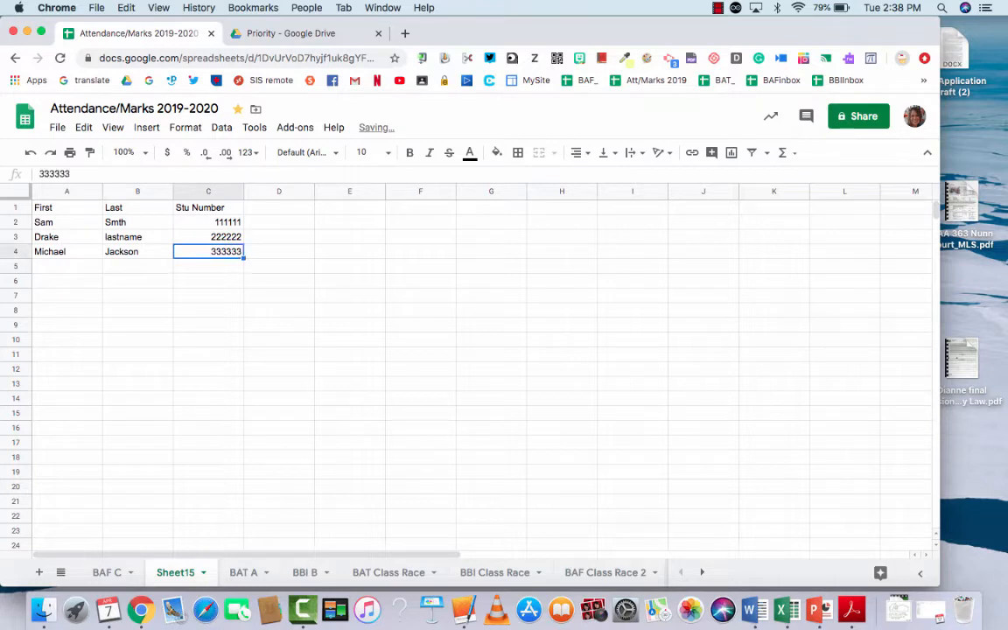
pyautogui.press('Right')
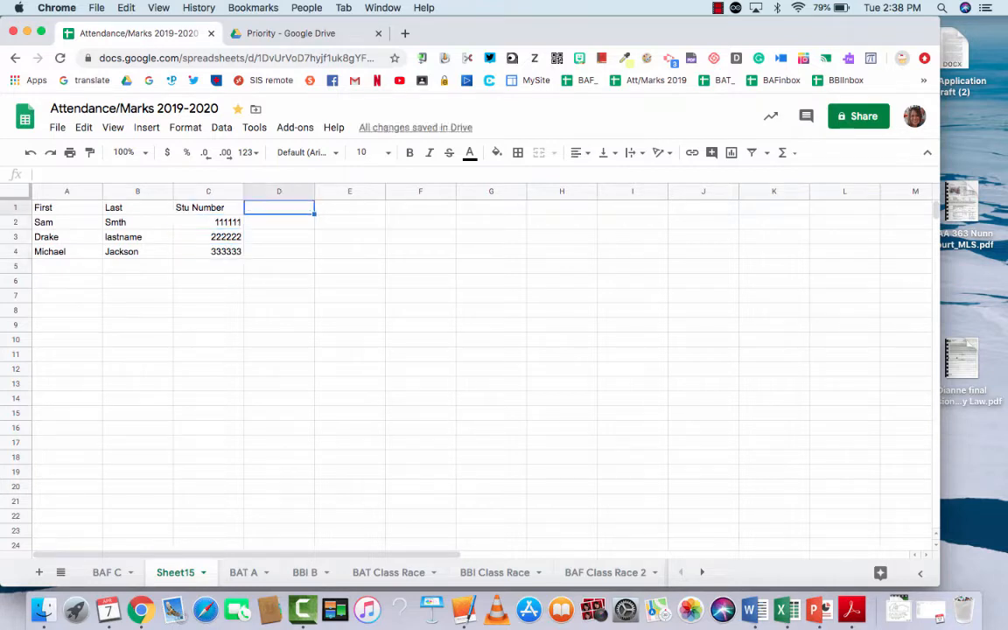
pyautogui.press('Right')
pyautogui.press('Left')
pyautogui.write('Ea')
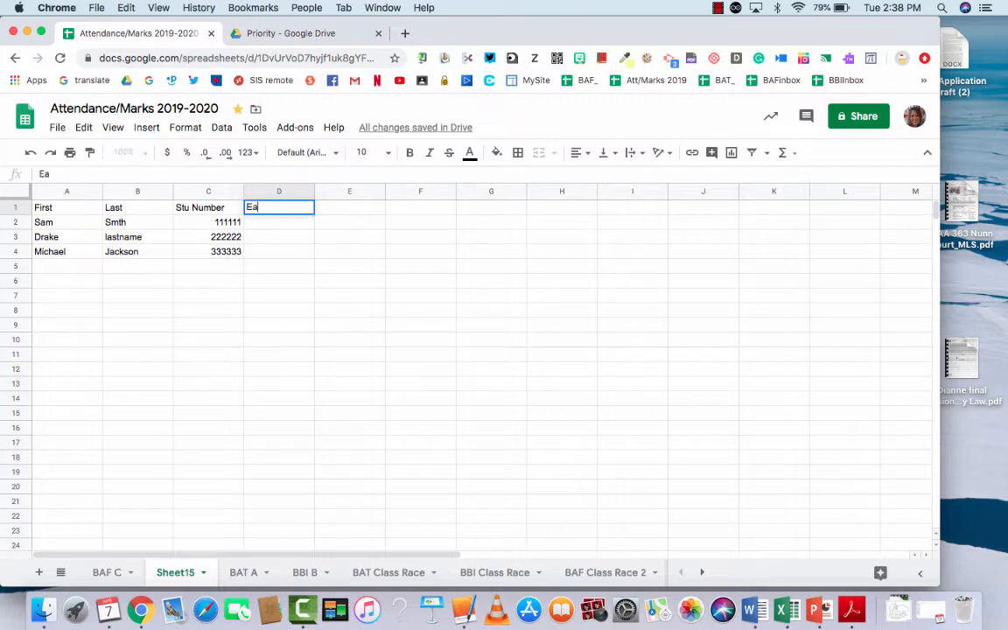
pyautogui.press('BackSpace')
pyautogui.write('mial')
pyautogui.press('BackSpace')
pyautogui.press('BackSpace')
pyautogui.press('BackSpace')
pyautogui.write('ail')
pyautogui.press('Return')
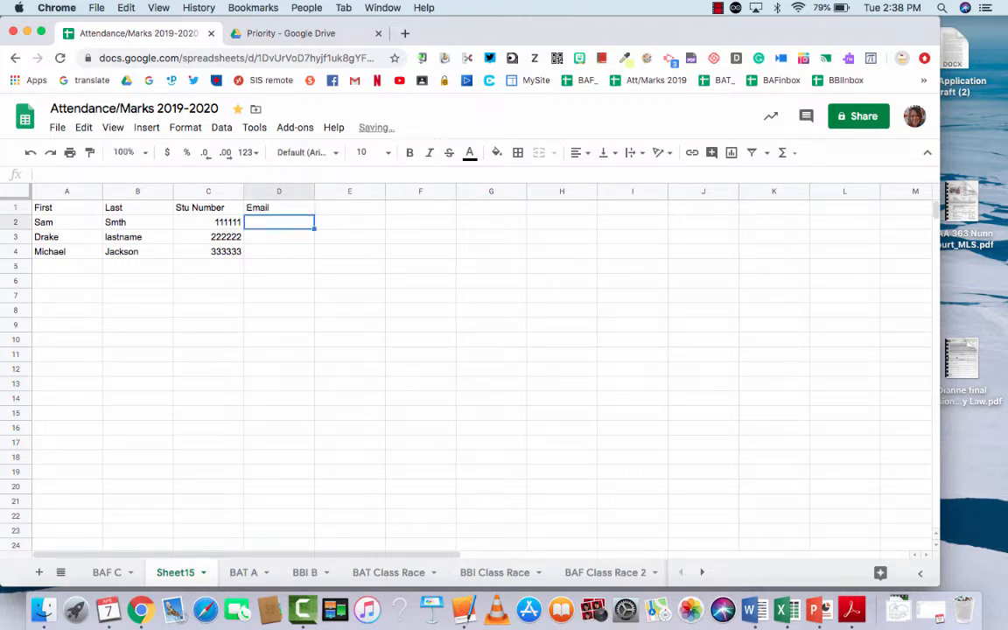
pyautogui.write('@pd')
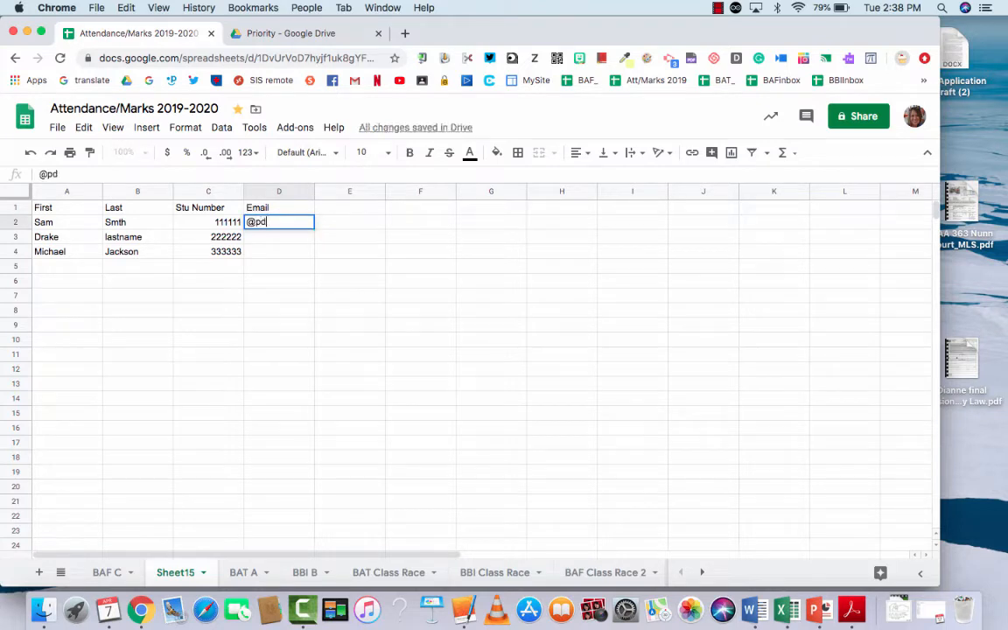
pyautogui.write('sb.net')
pyautogui.press('Return')
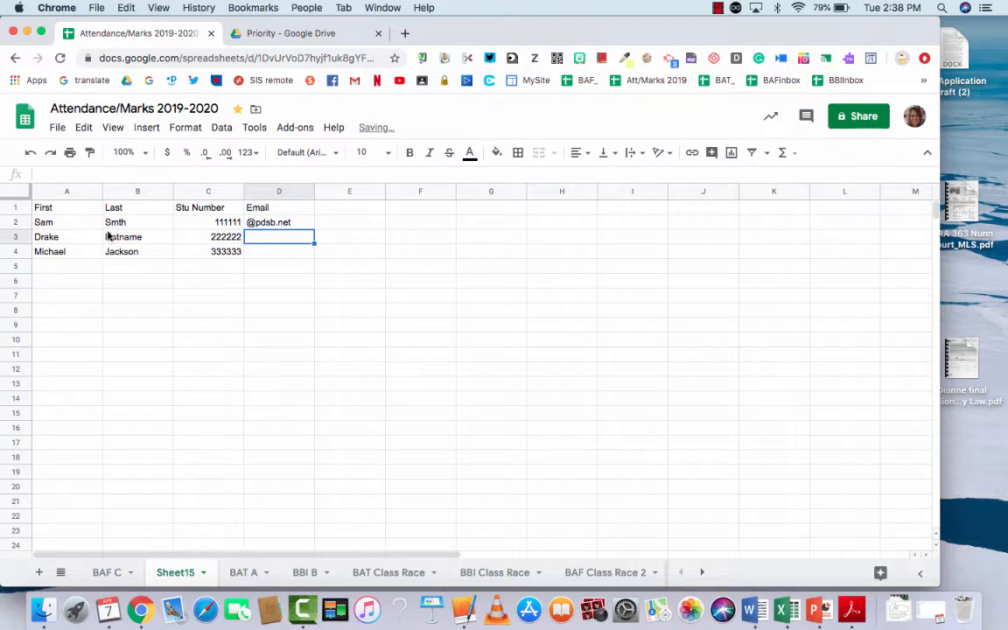
# - Fill the domain from D2 down to D15, and clear the surplus cells D5 to D16 below the last student
pyautogui.click(277, 227)
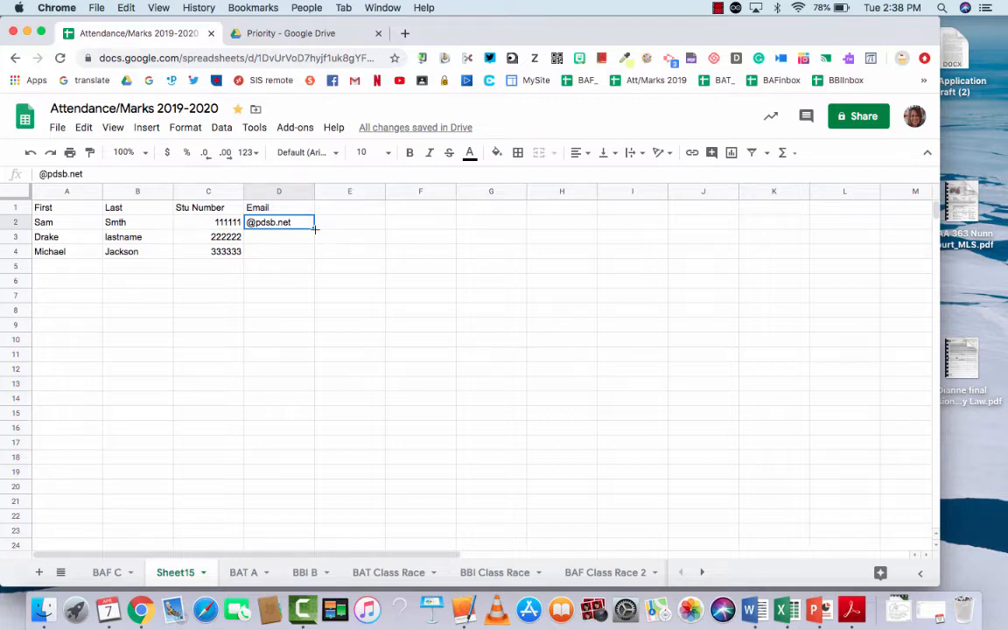
pyautogui.moveTo(314, 228); pyautogui.dragTo(320, 416)
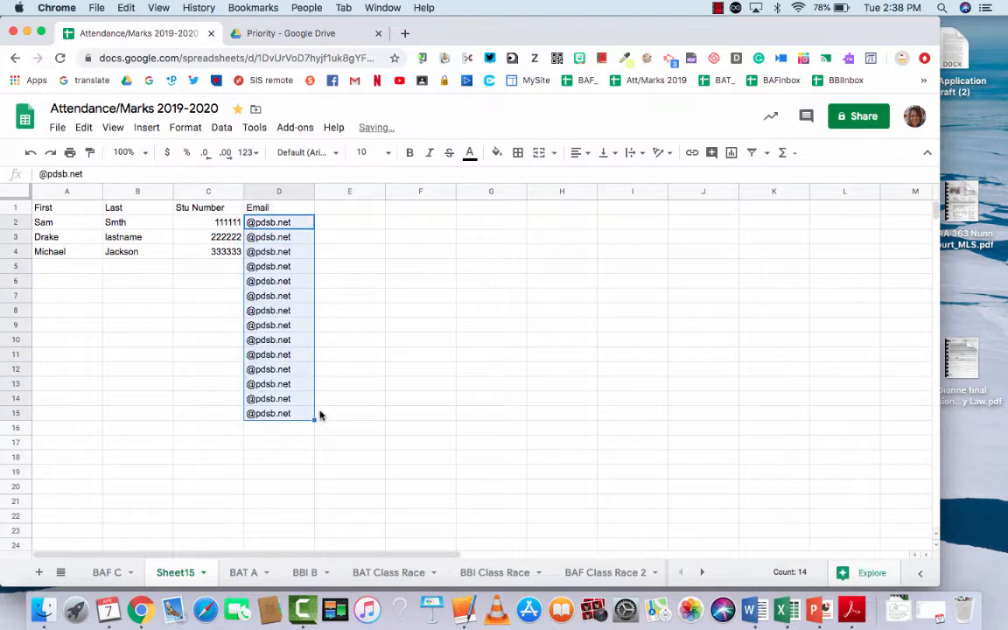
pyautogui.moveTo(281, 268); pyautogui.dragTo(302, 430)
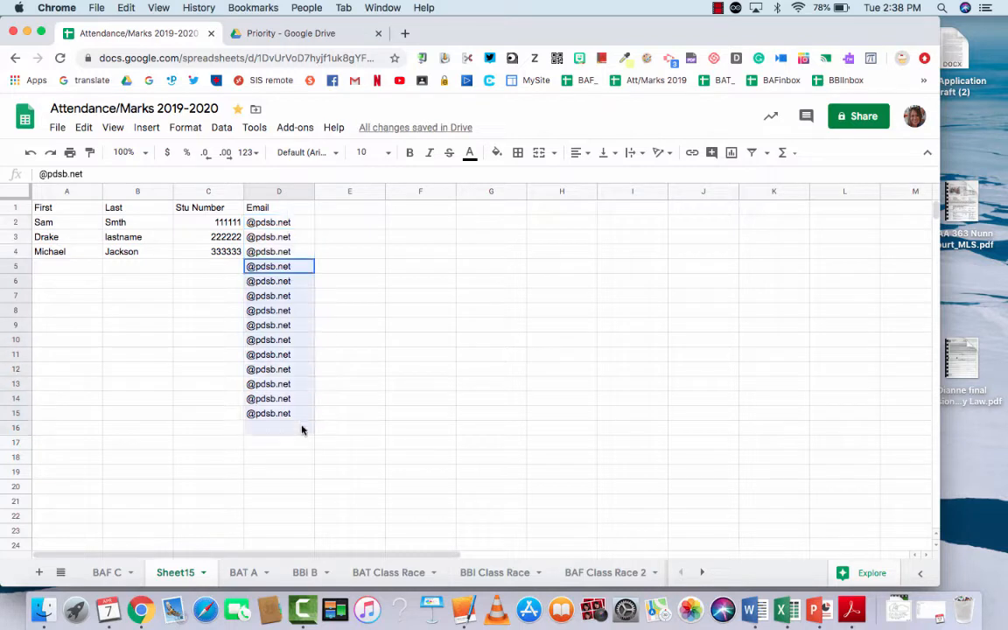
pyautogui.press('Delete')
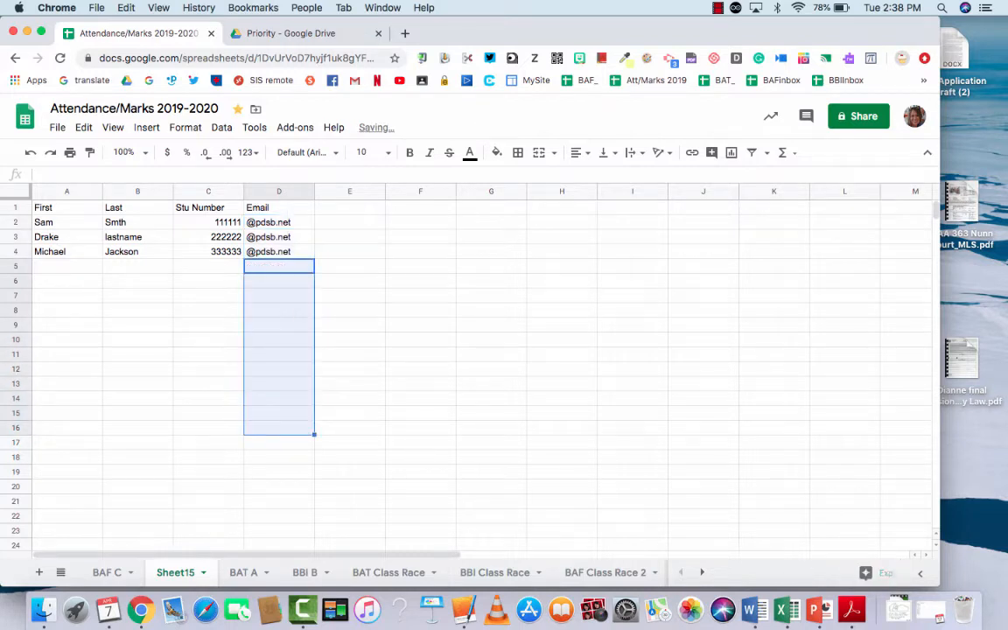
# - Add the heading Student Email in E1
pyautogui.click(362, 213)
pyautogui.write('Ea')
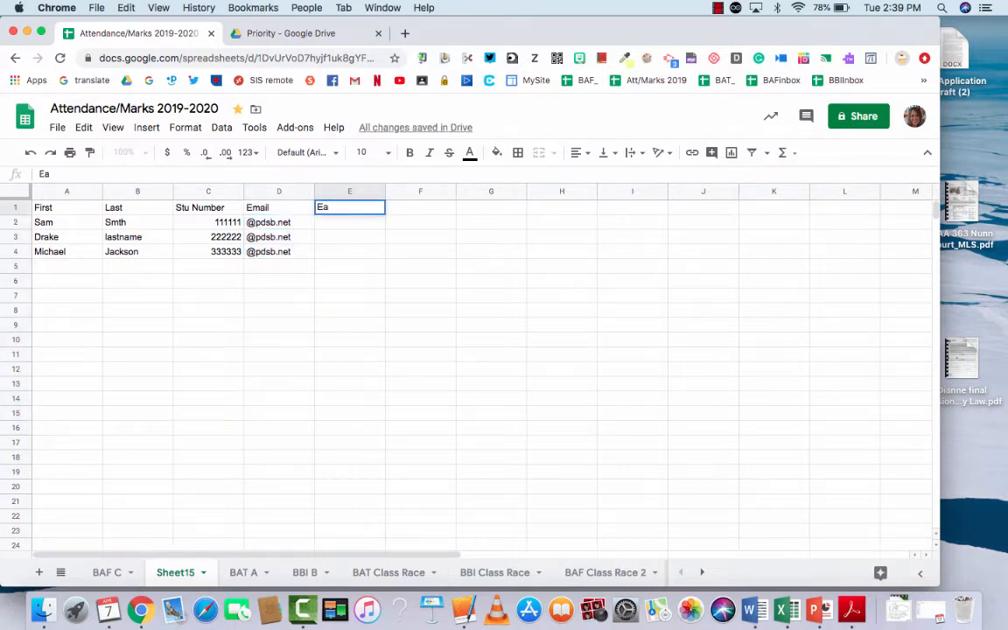
pyautogui.press('BackSpace')
pyautogui.press('BackSpace')
pyautogui.write('Student Earn')
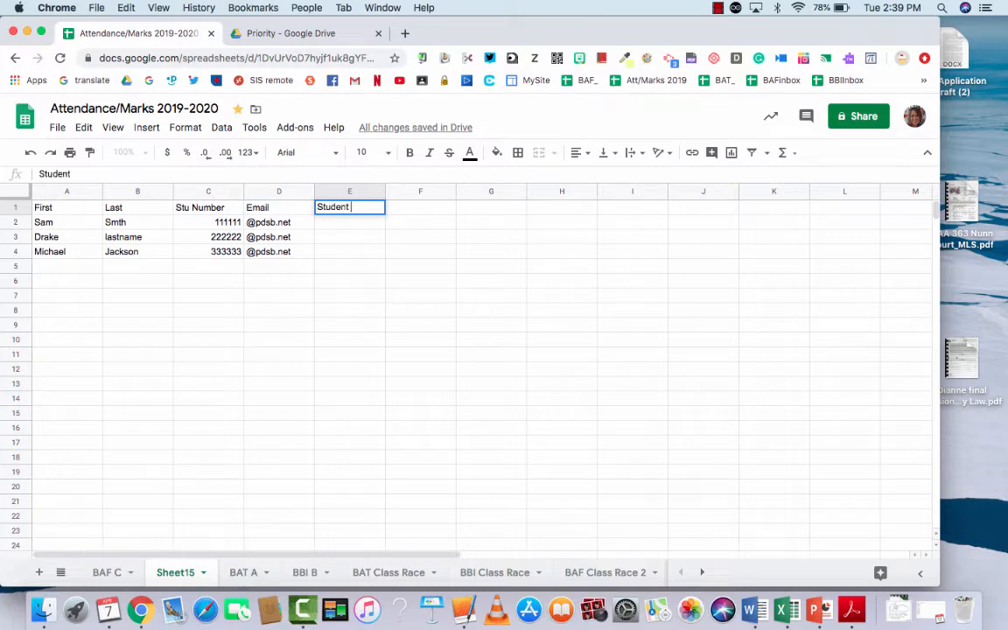
pyautogui.press('BackSpace')
pyautogui.press('BackSpace')
pyautogui.press('BackSpace')
pyautogui.write('mail')
pyautogui.press('Return')
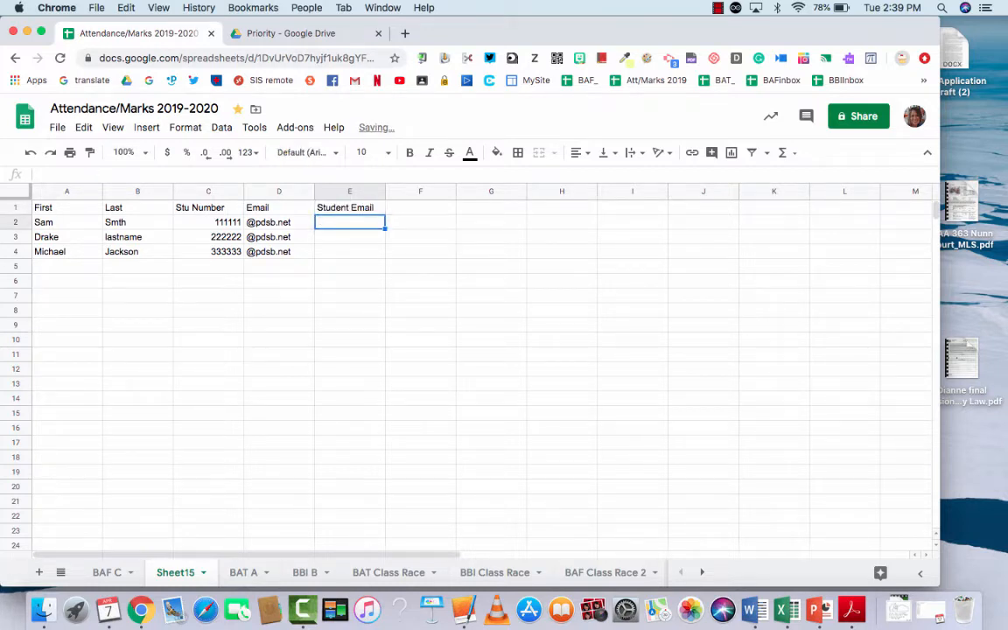
# - Enter the formula =C2&D2 in E2 to join the student number with the email domain
pyautogui.write('=')
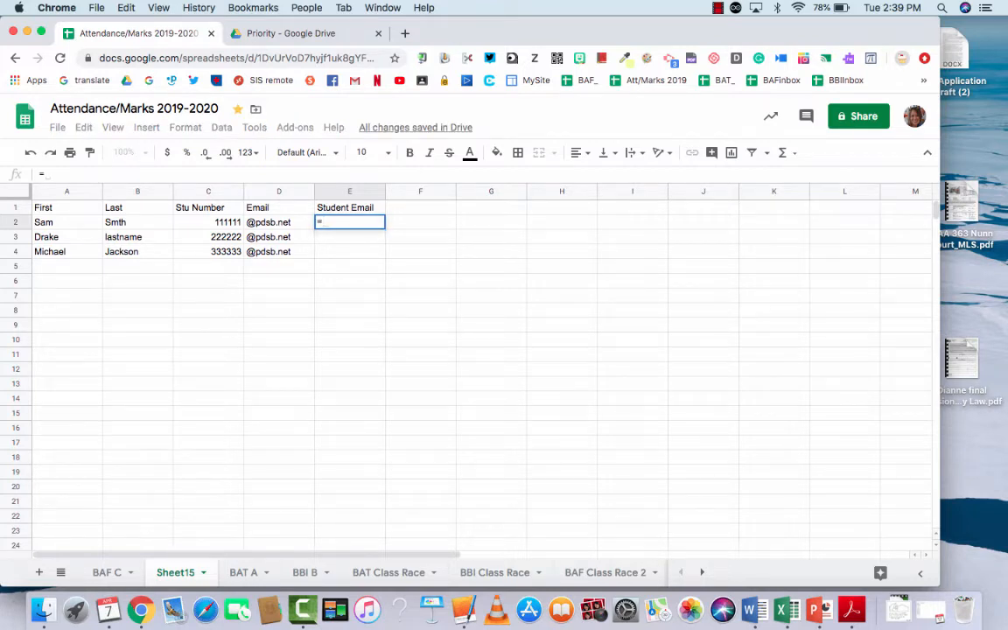
pyautogui.click(224, 224)
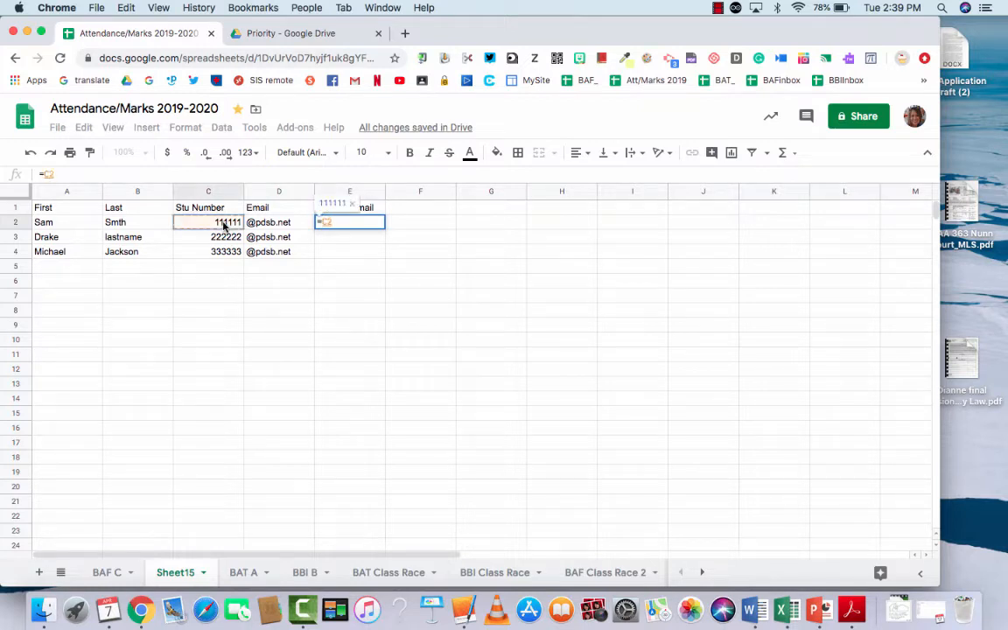
pyautogui.write('&')
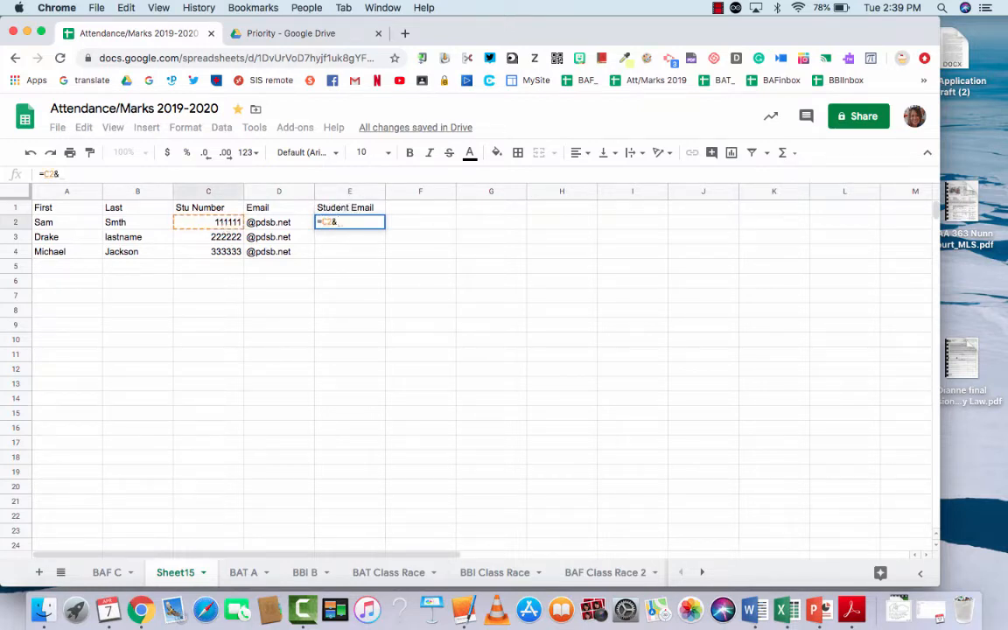
pyautogui.click(260, 224)
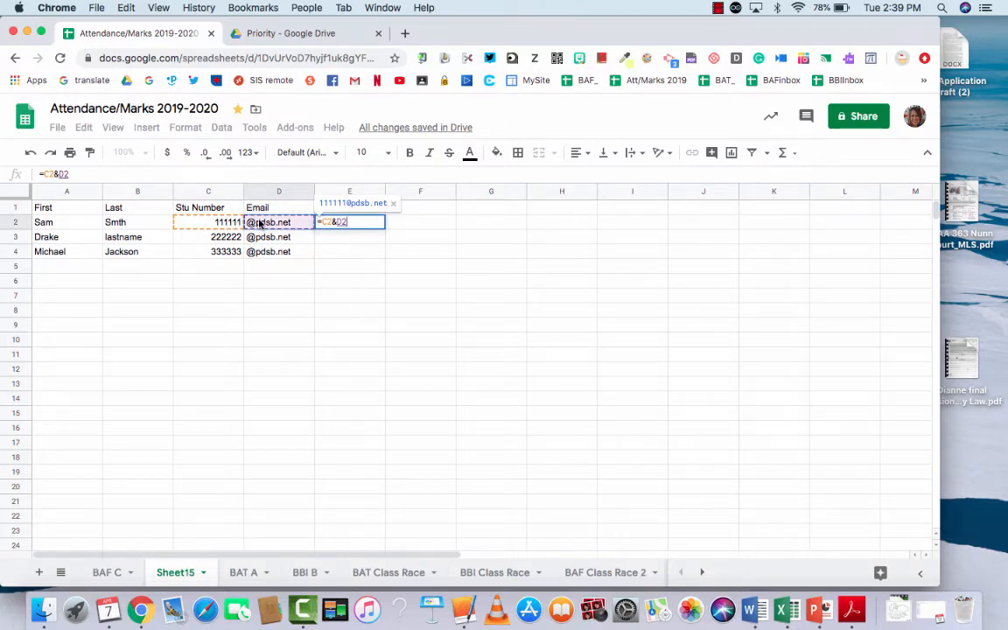
pyautogui.press('Return')
# - Fill the Student Email formula from E2 down to E4 and widen column E to fit the addresses
pyautogui.click(341, 227)
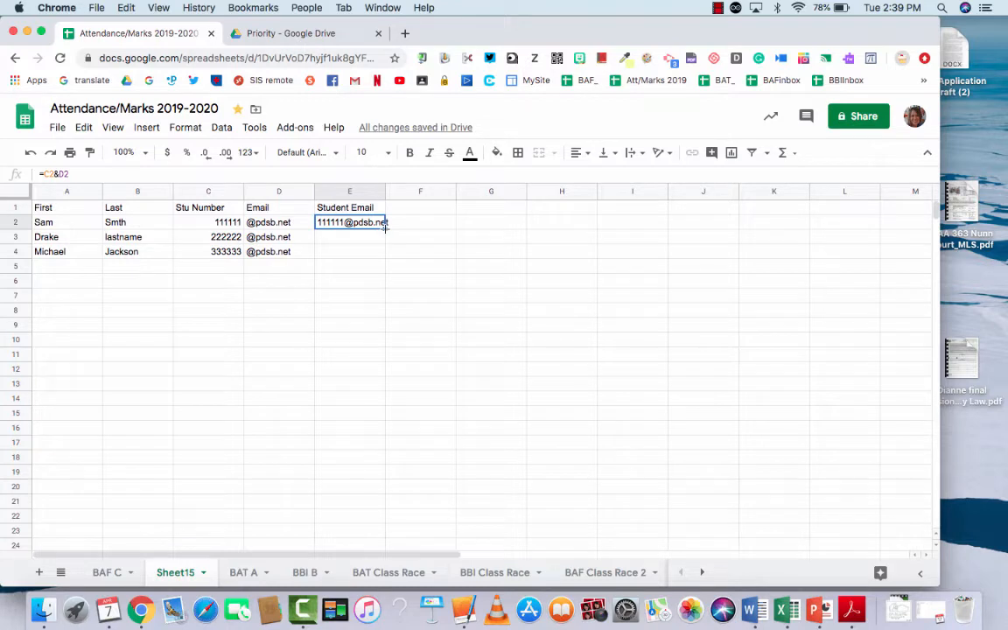
pyautogui.moveTo(385, 227); pyautogui.dragTo(385, 255)
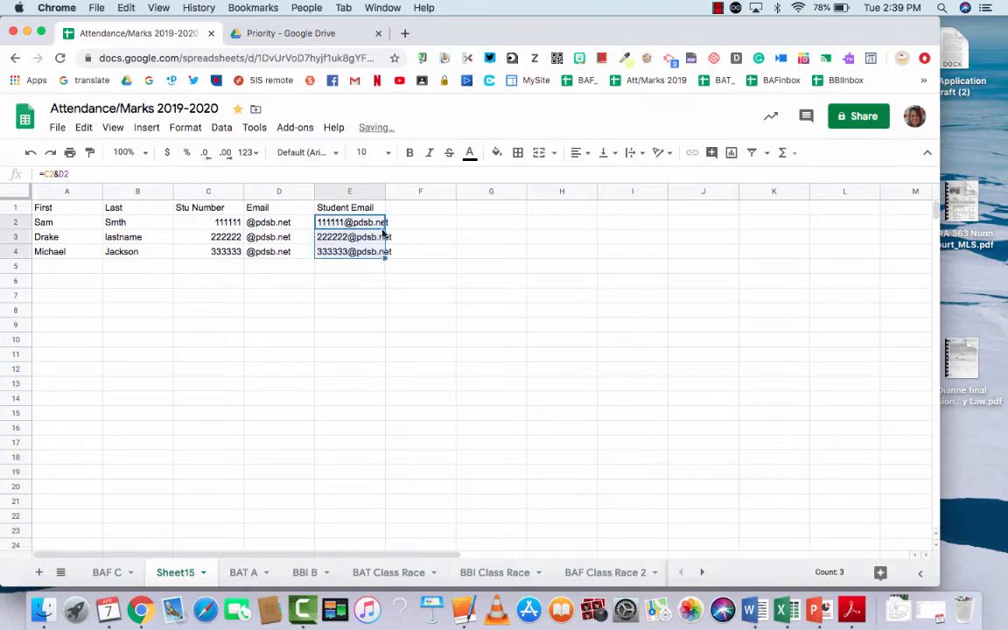
pyautogui.moveTo(386, 191); pyautogui.dragTo(405, 191)
pyautogui.click(346, 311)
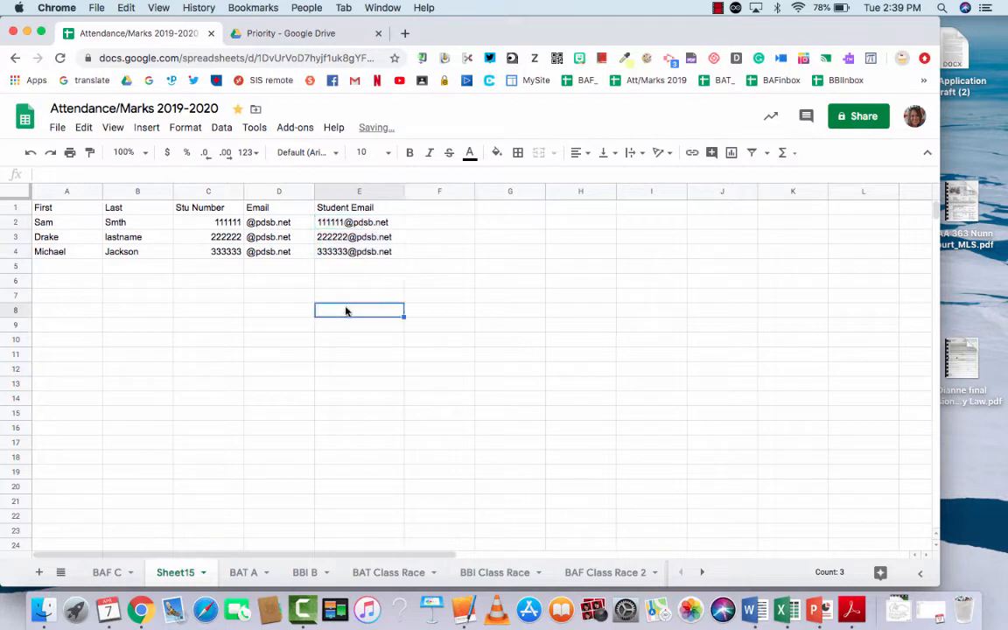
# - Add the heading Nick Name in F1, beside the Student Email heading
pyautogui.click(437, 208)
pyautogui.write('Nick ')
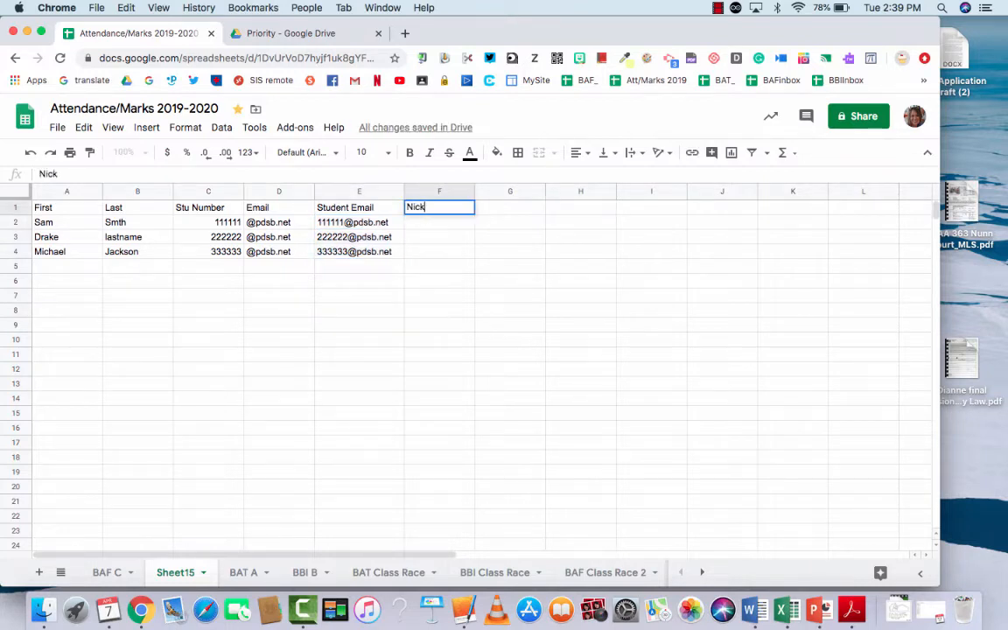
pyautogui.write('Name')
pyautogui.press('Return')
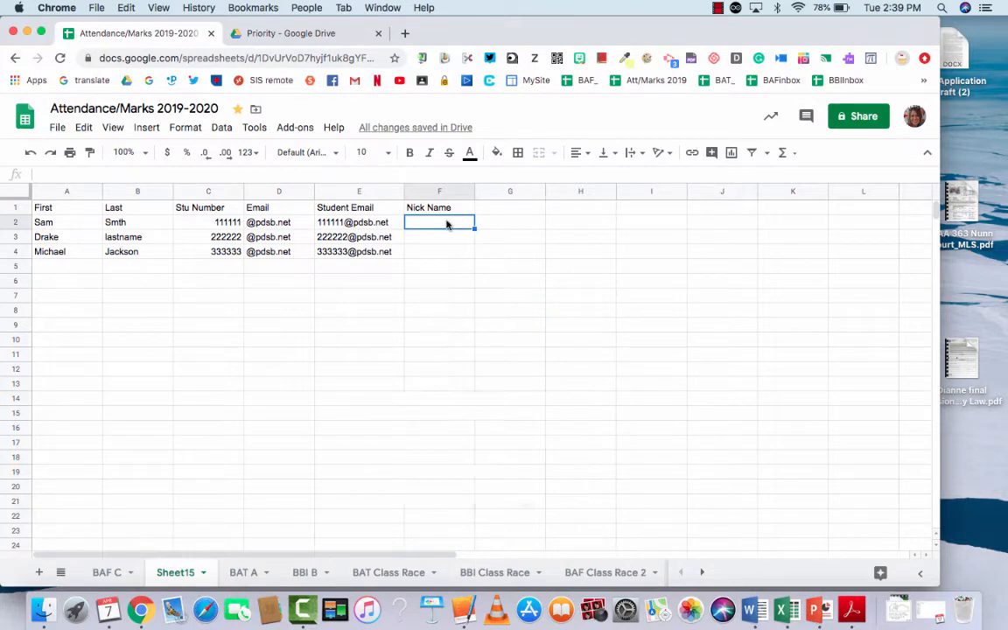
# - Enter each student's nickname code in F2 to F4, combining the first two letters of the last name and of the first name
pyautogui.write('SMSa')
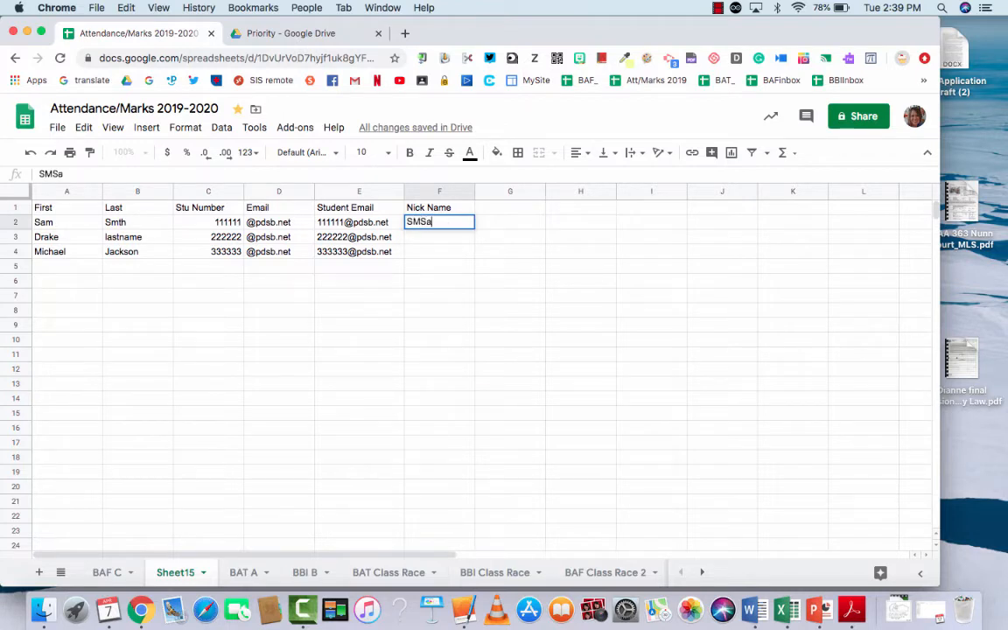
pyautogui.press('Return')
pyautogui.write('L')
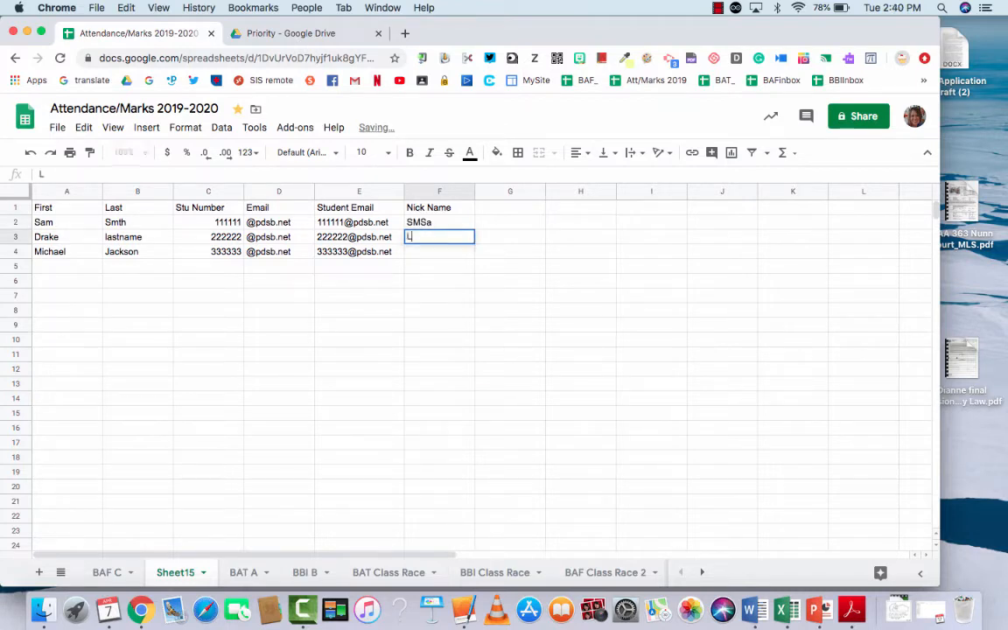
pyautogui.write('aDr')
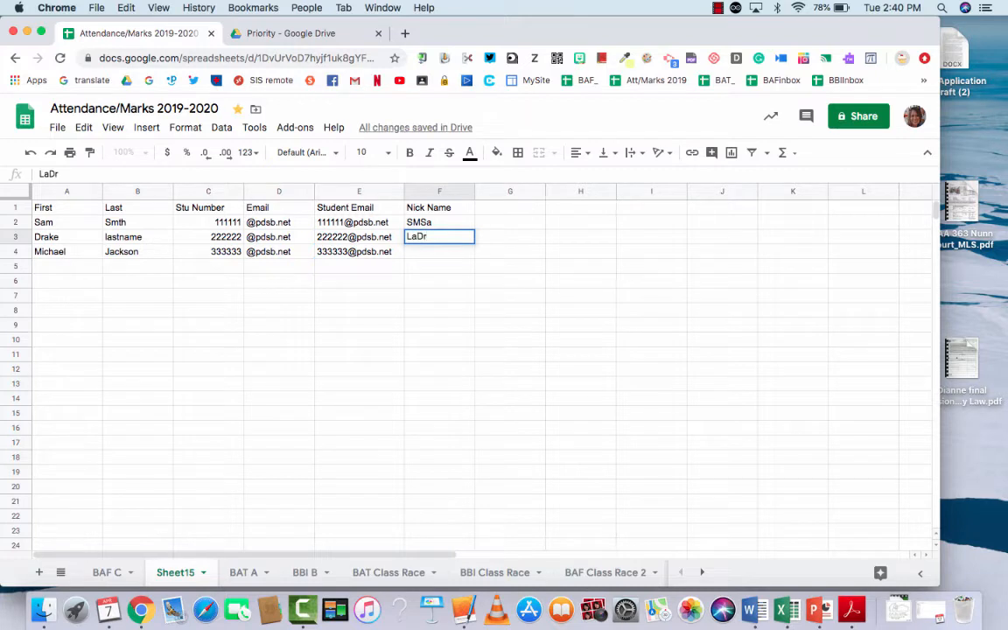
pyautogui.press('Return')
pyautogui.write('JaMi')
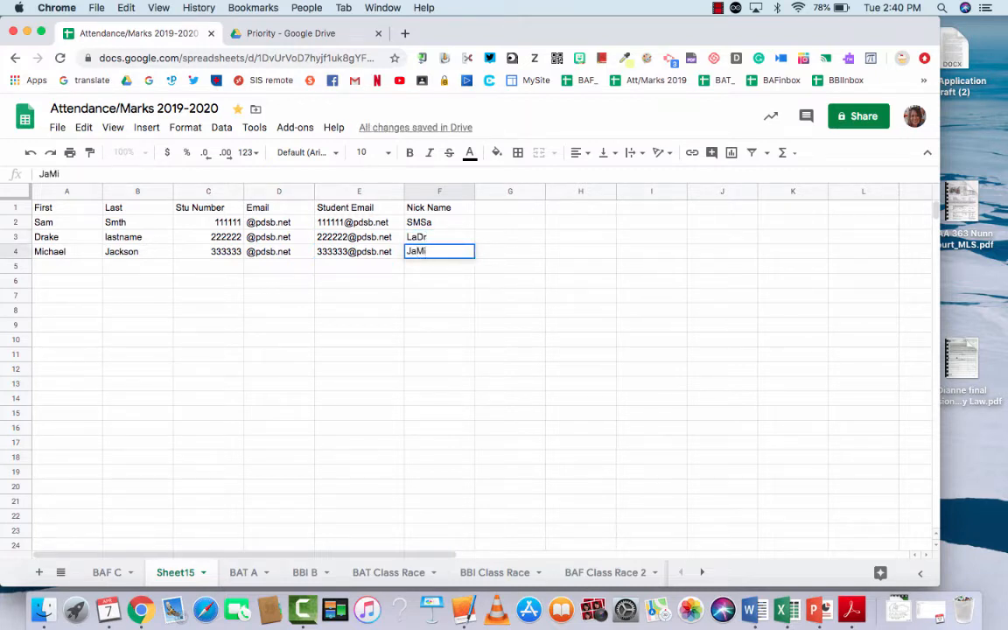
pyautogui.click(450, 298)
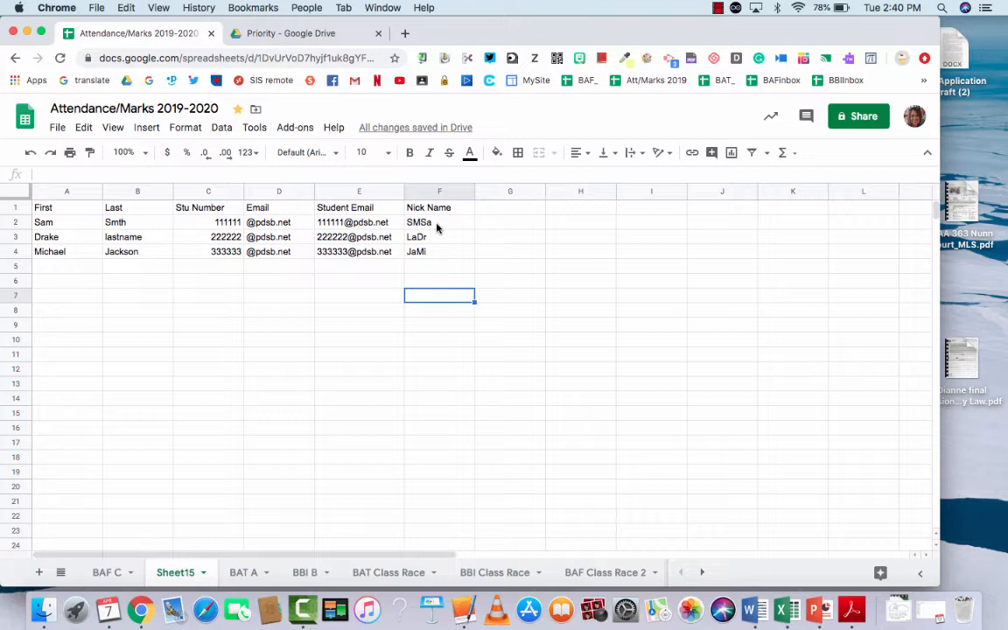
# - Add the heading Marks in G1 and enter the marks 90, 100 and 78 in G2 to G4
pyautogui.click(517, 207)
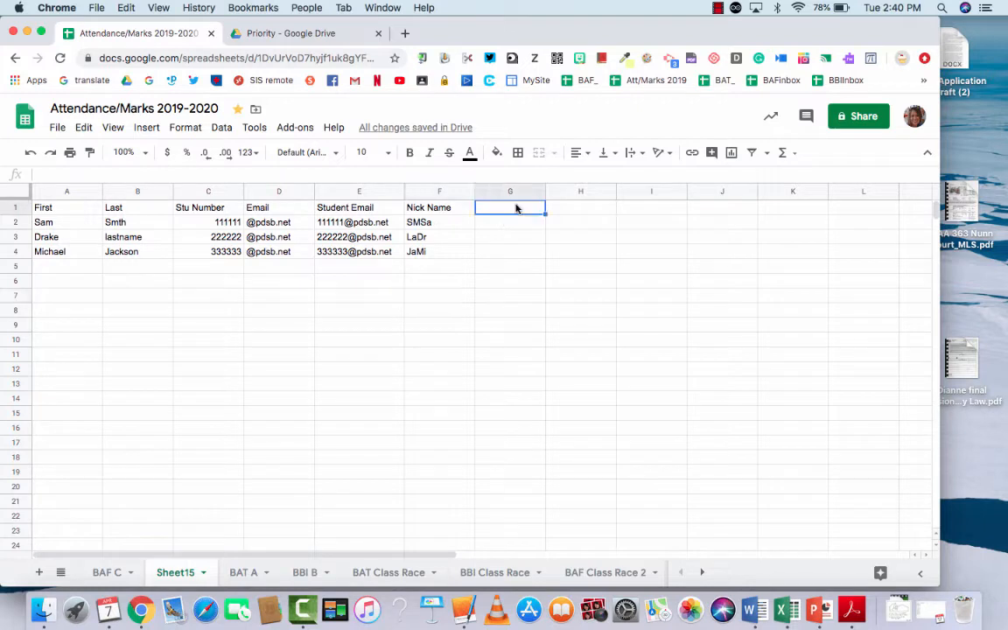
pyautogui.write('Marks')
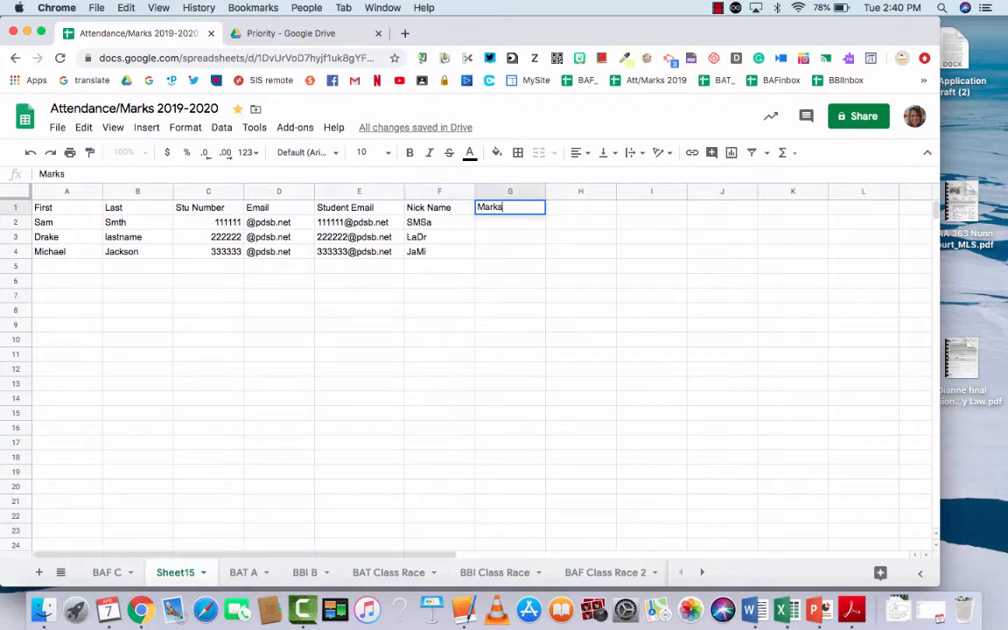
pyautogui.press('Return')
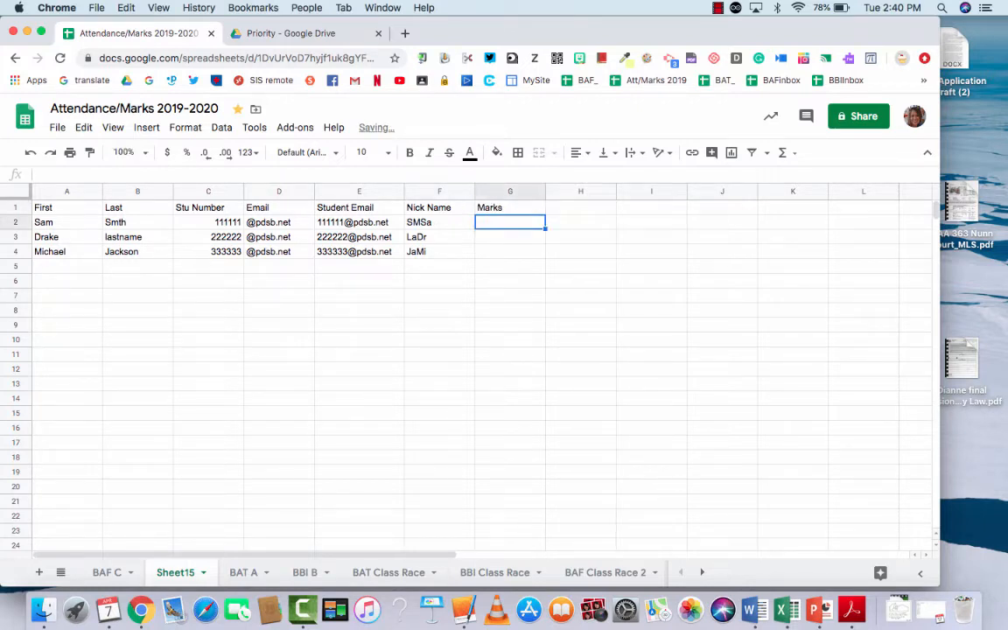
pyautogui.write('90')
pyautogui.press('Return')
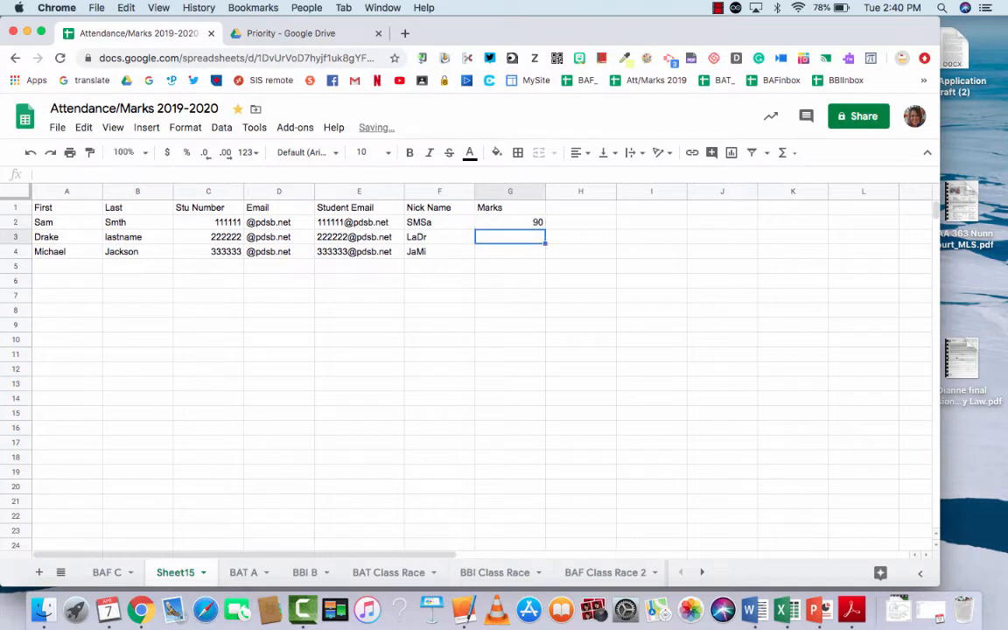
pyautogui.write('100')
pyautogui.press('Return')
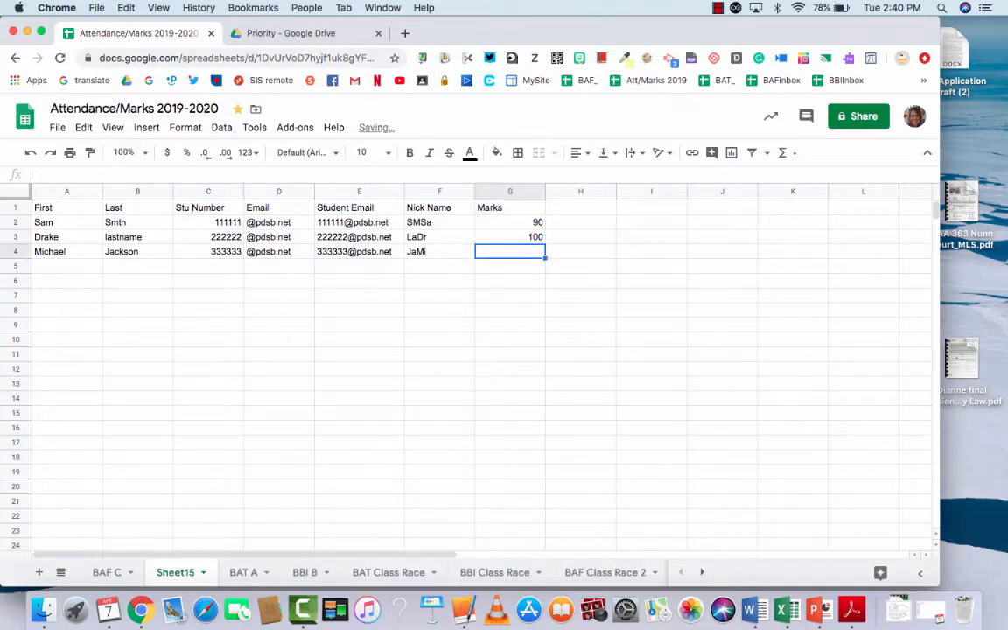
pyautogui.write('78')
pyautogui.press('Return')
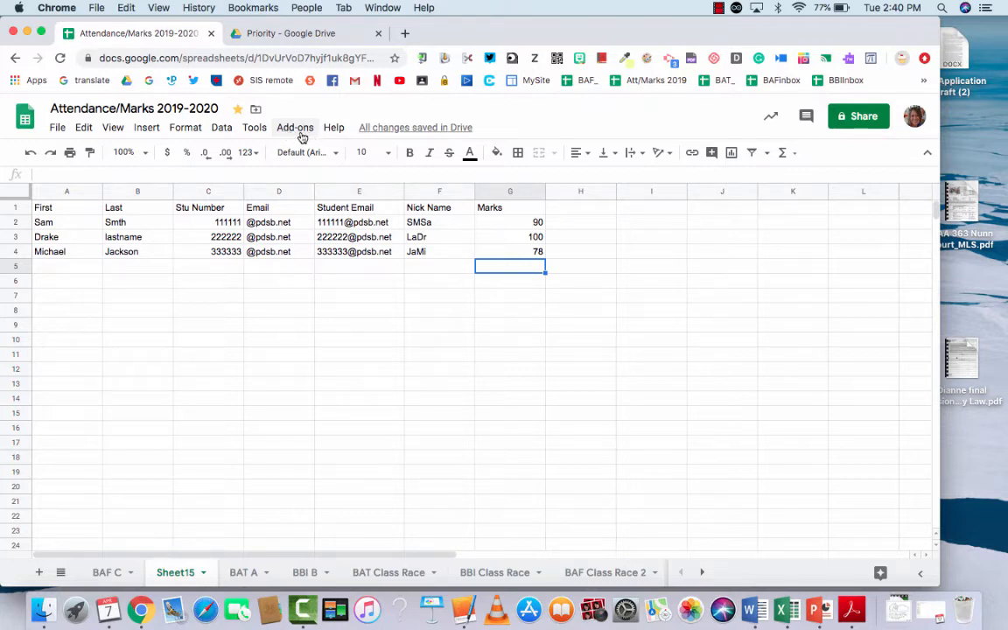
# - Search the add-on marketplace for Form Mule - Email Merge Utility
pyautogui.click(295, 128)
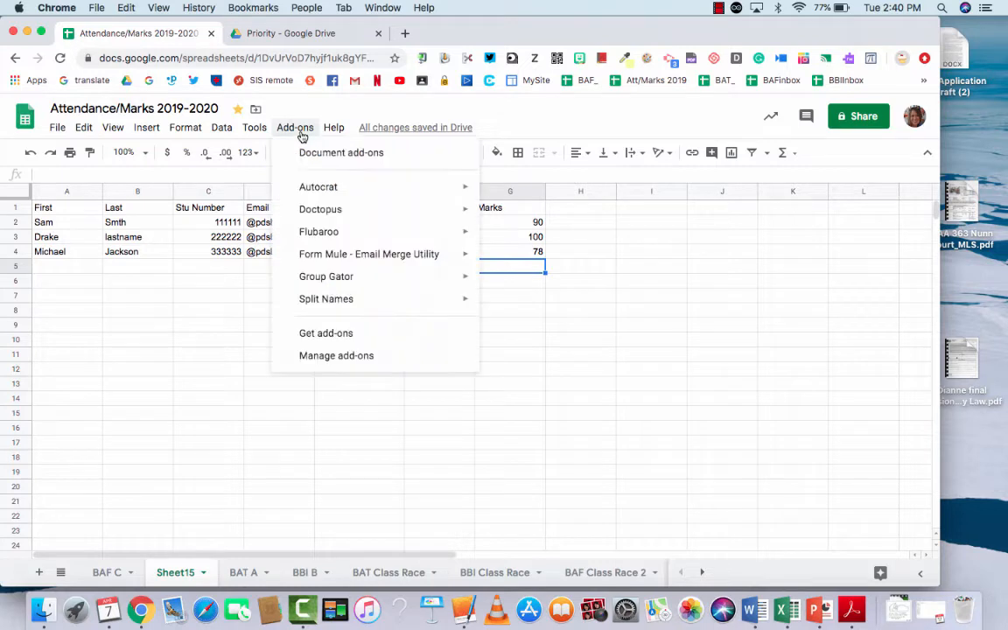
pyautogui.moveTo(339, 262)
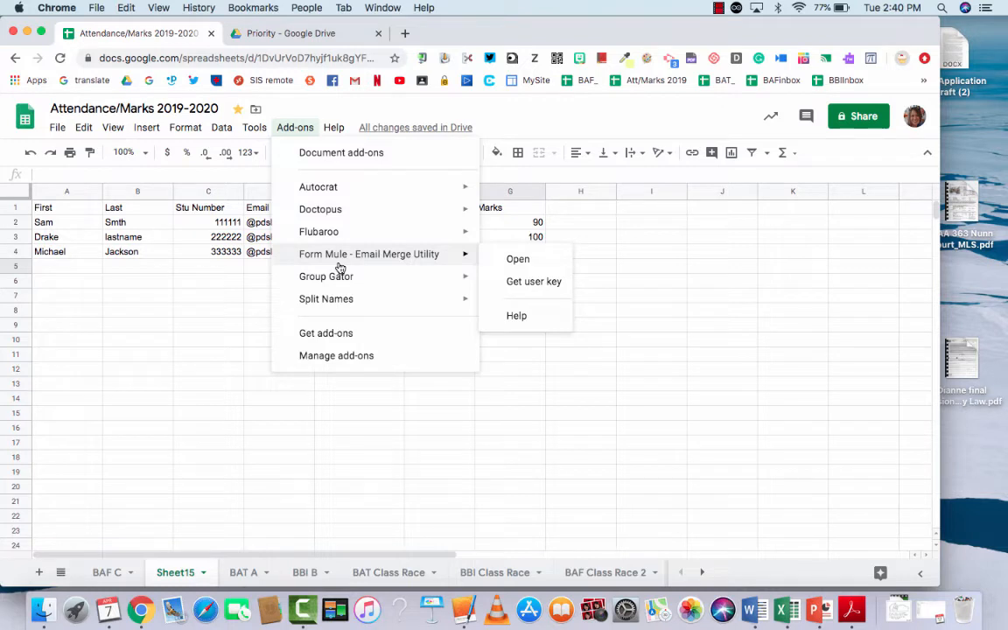
pyautogui.click(358, 340)
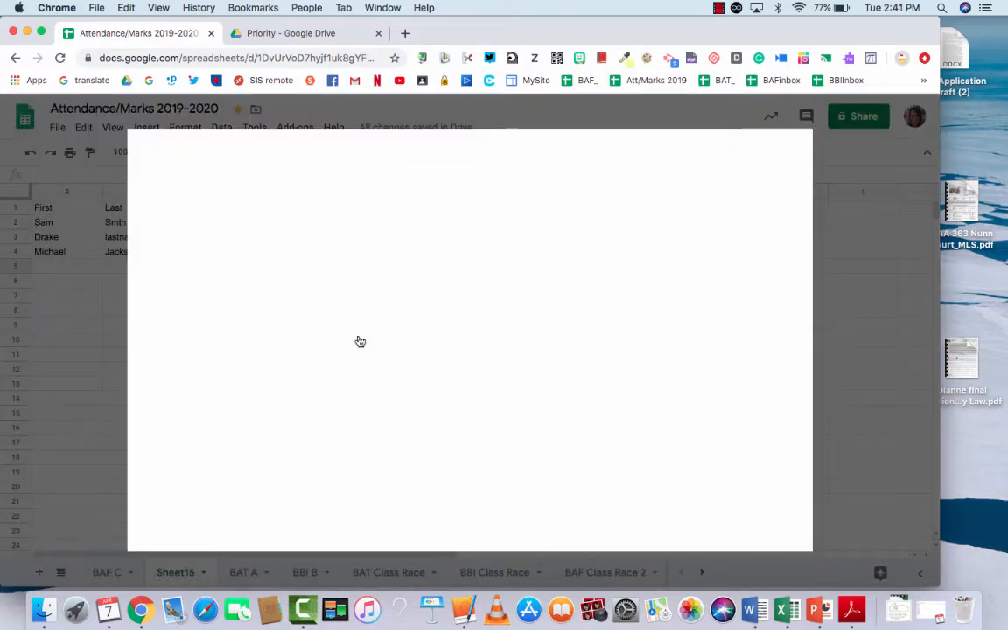
pyautogui.click(477, 147)
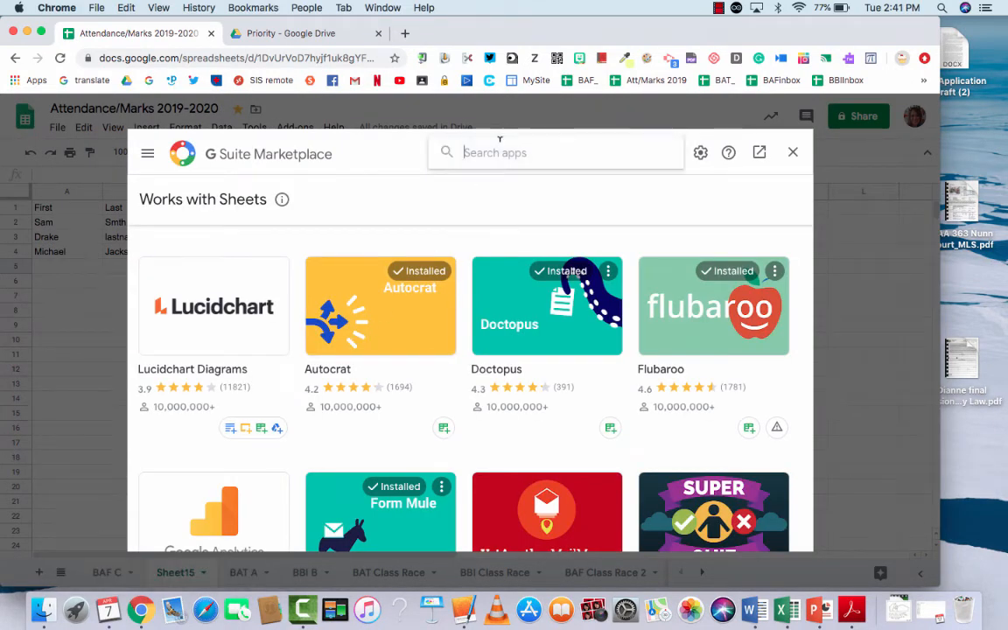
pyautogui.write('form mule')
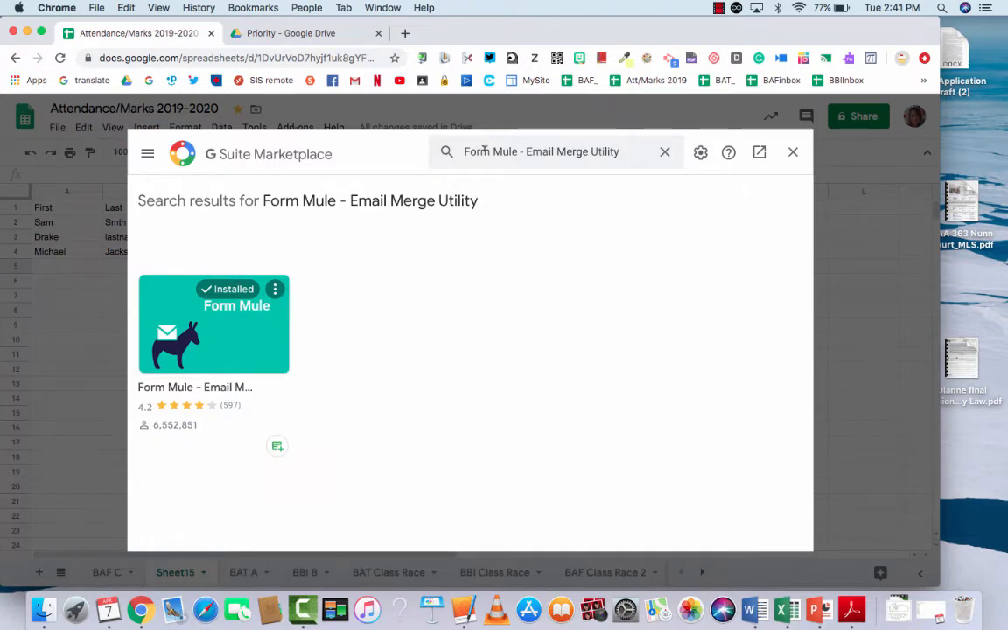
# - Replace the marketplace search with grade and open the GradeBook for Google Sheets and Classroom add-on's page
pyautogui.click(479, 152)
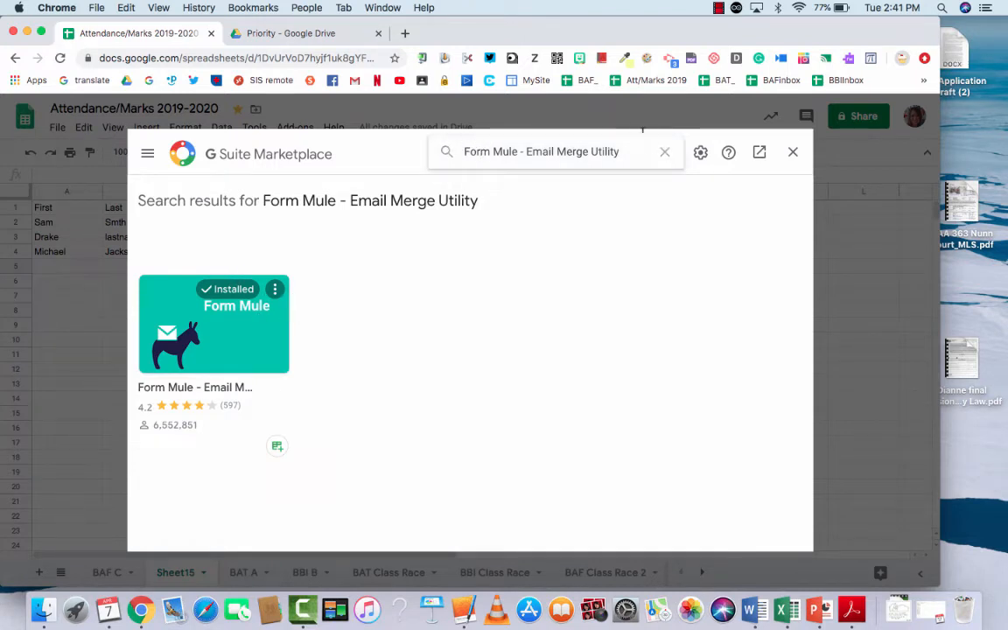
pyautogui.click(664, 151)
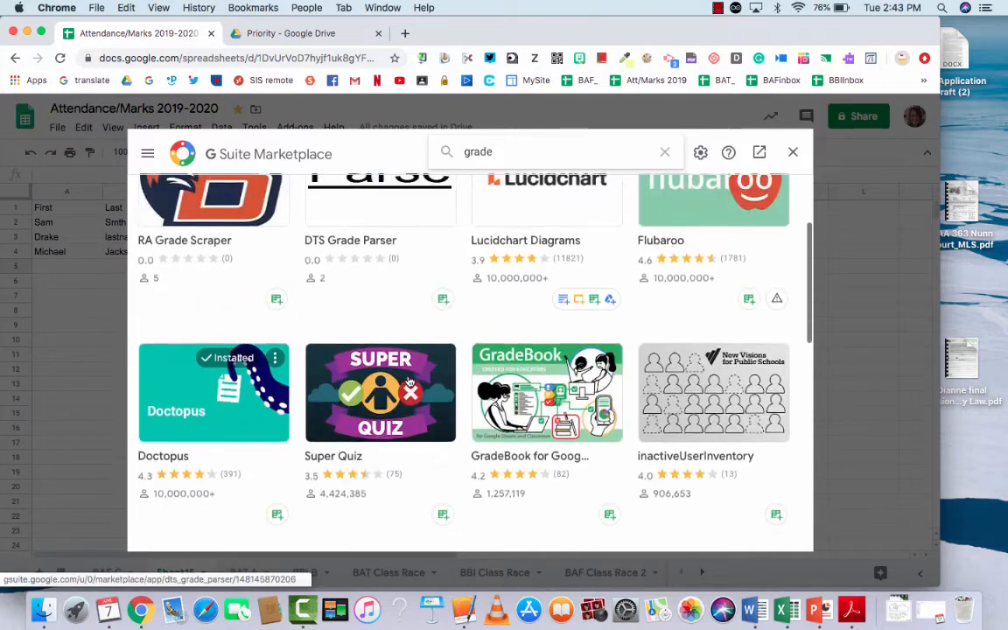
pyautogui.scroll(-1, 525, 363)
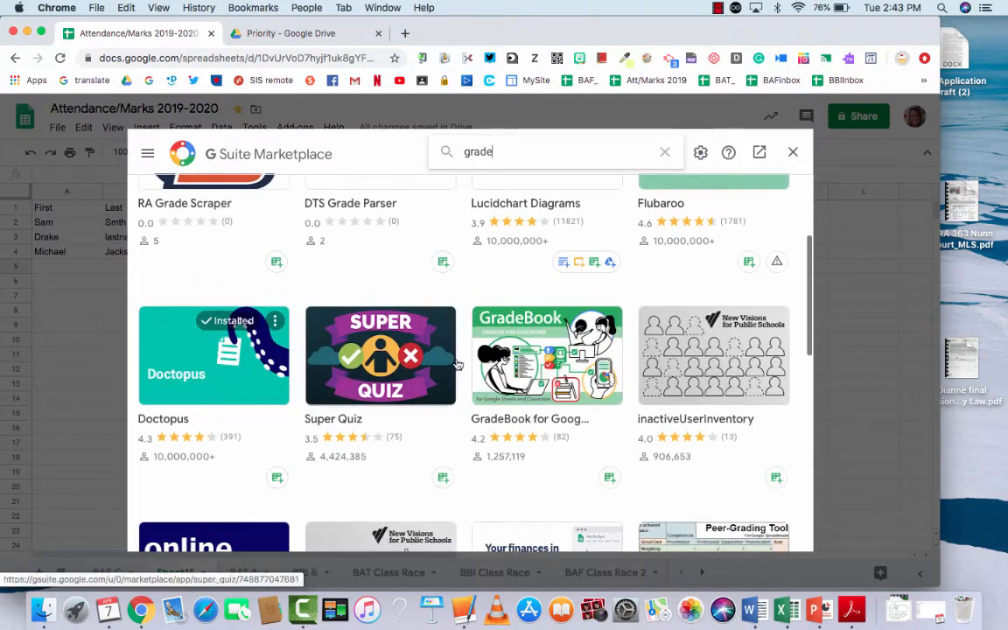
pyautogui.click(541, 365)
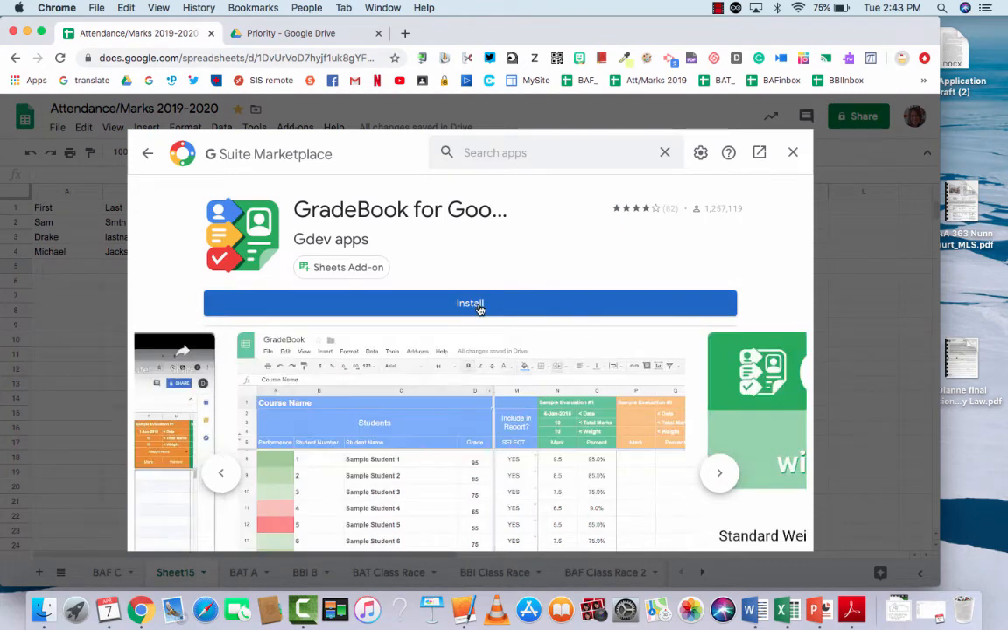
# - Install the GradeBook add-on with the school Google account, allowing the access it requests
pyautogui.click(479, 304)
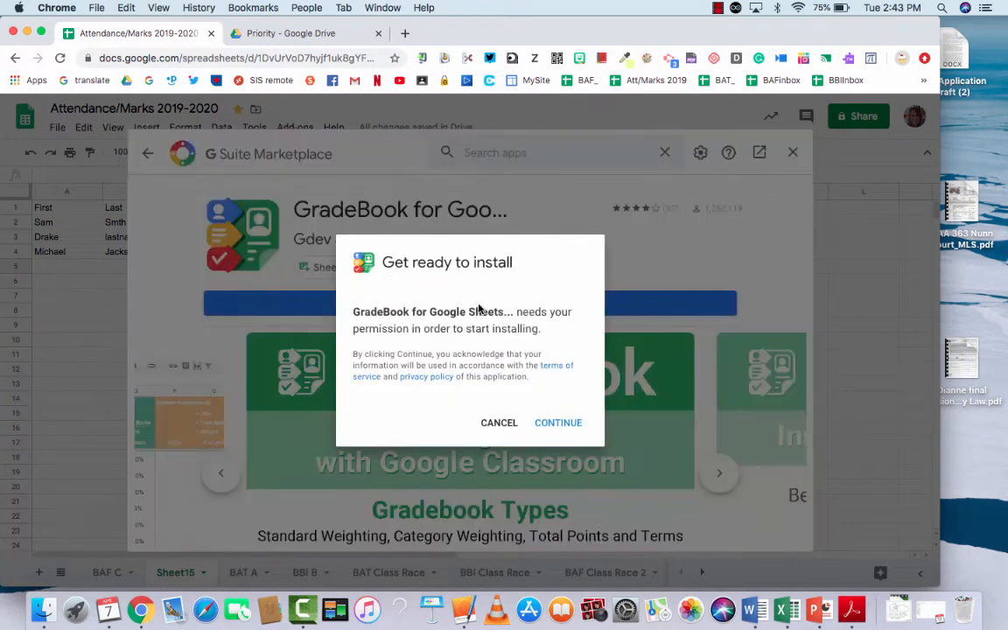
pyautogui.click(570, 423)
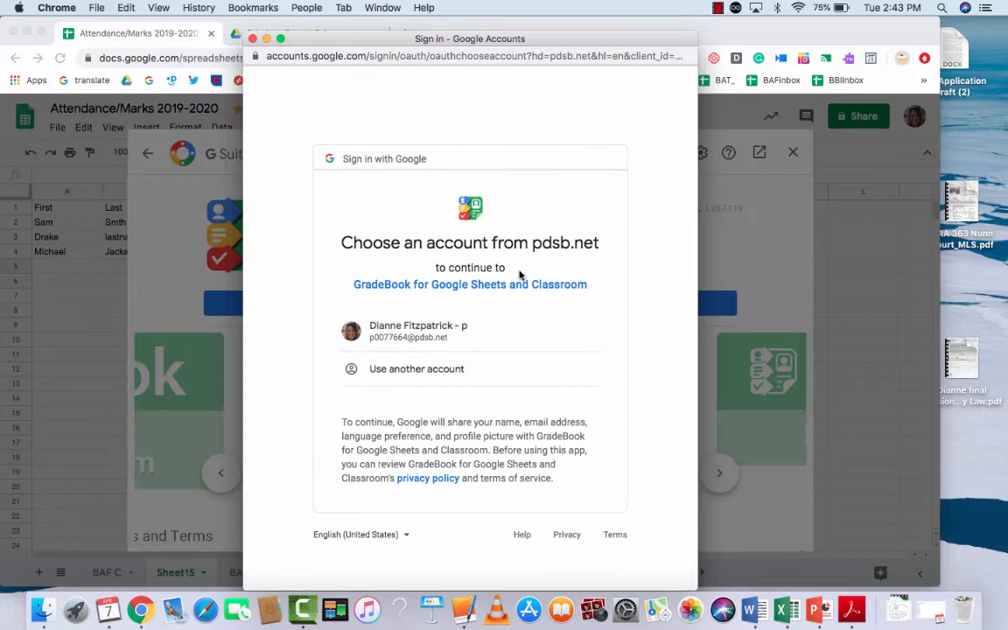
pyautogui.click(472, 337)
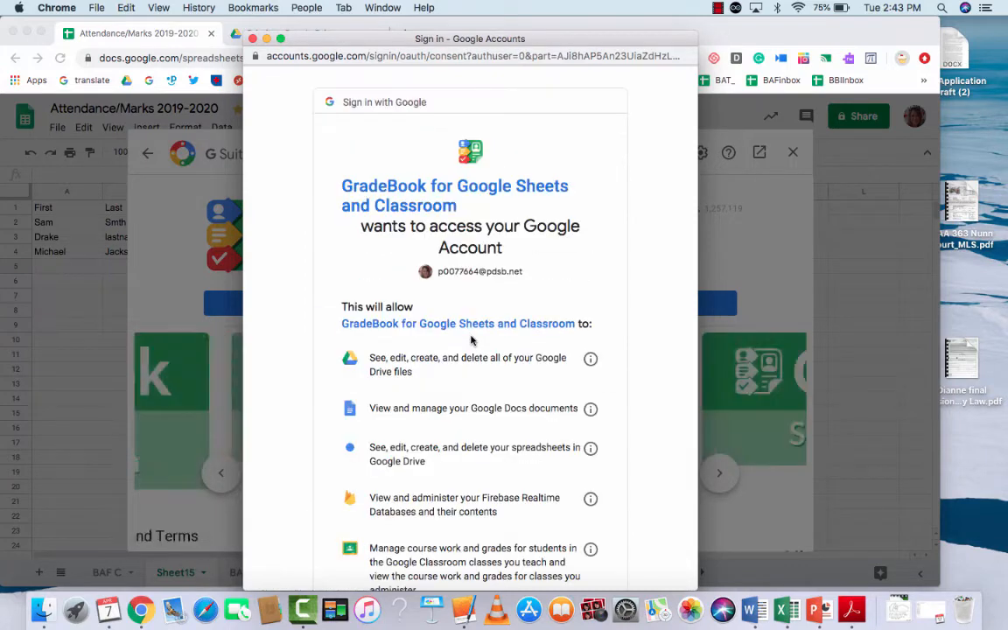
pyautogui.scroll(-10, 471, 341)
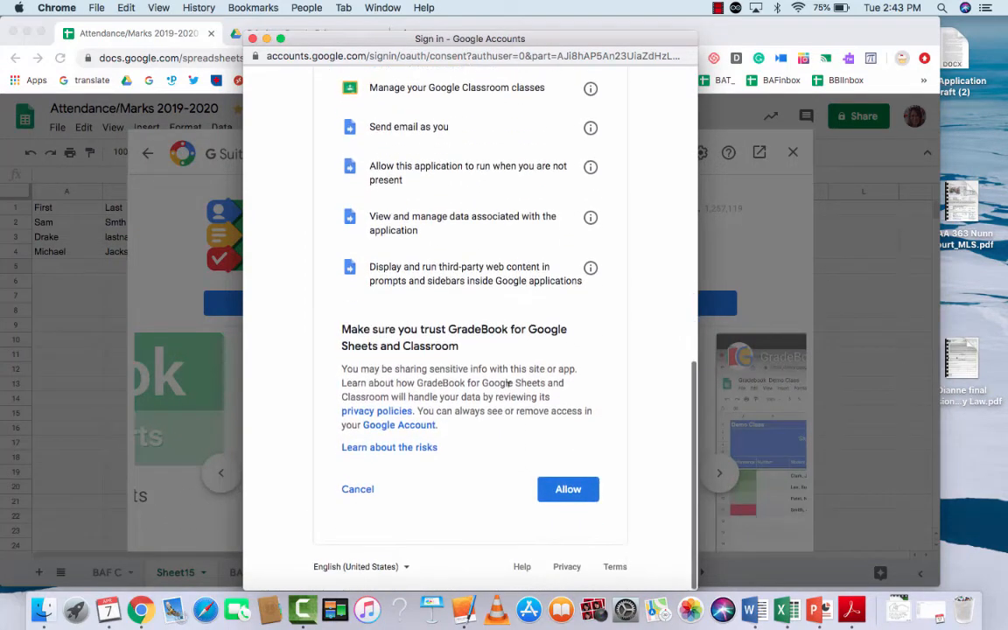
pyautogui.click(556, 496)
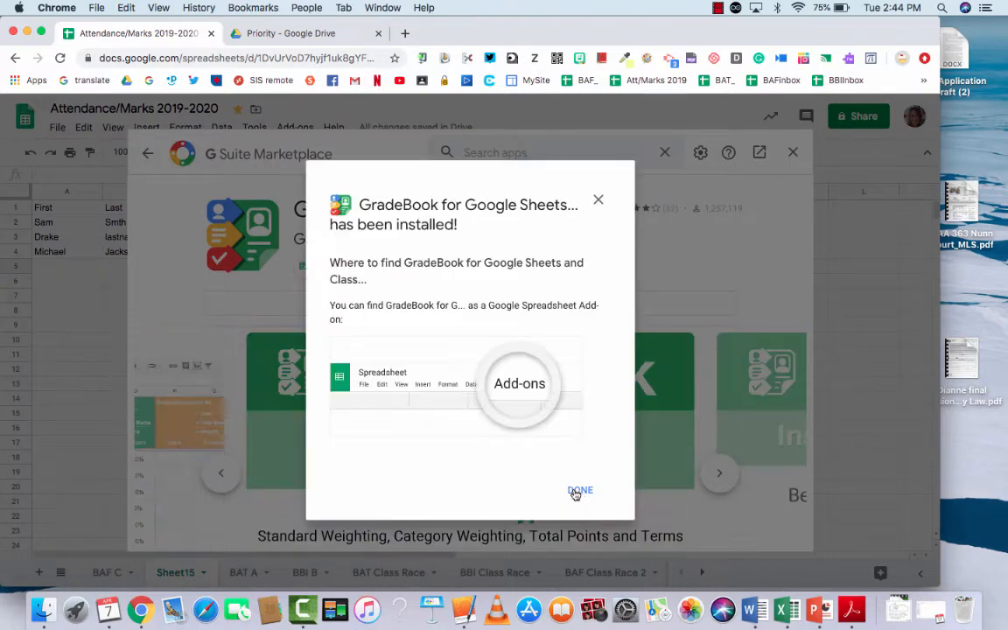
pyautogui.click(579, 490)
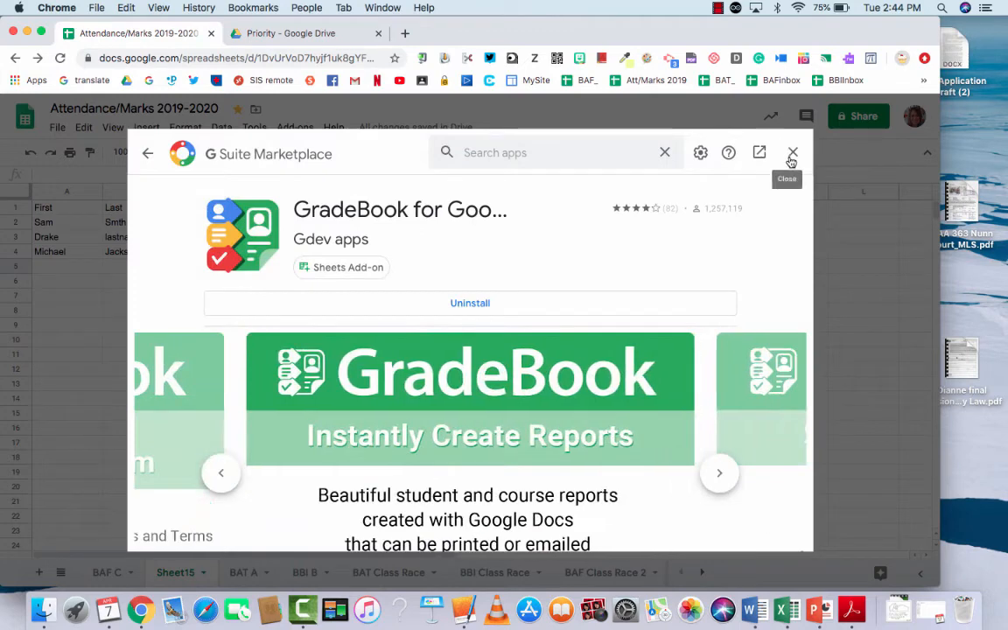
# - Close the add-on marketplace, open Form Mule - Email Merge Utility and choose Sheet15 as the merge source sheet
pyautogui.click(792, 152)
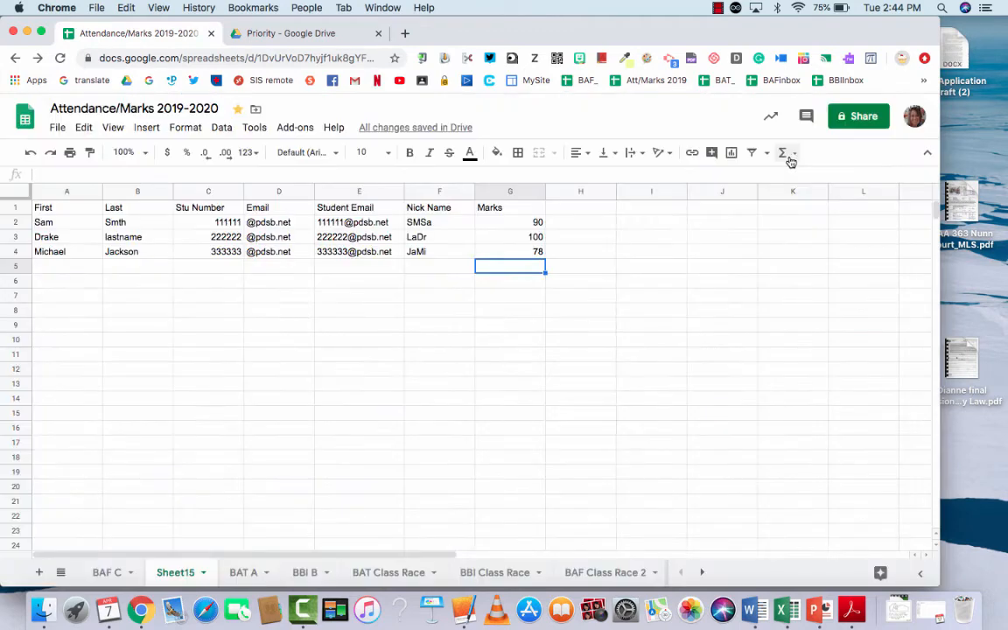
pyautogui.click(295, 128)
pyautogui.moveTo(336, 259)
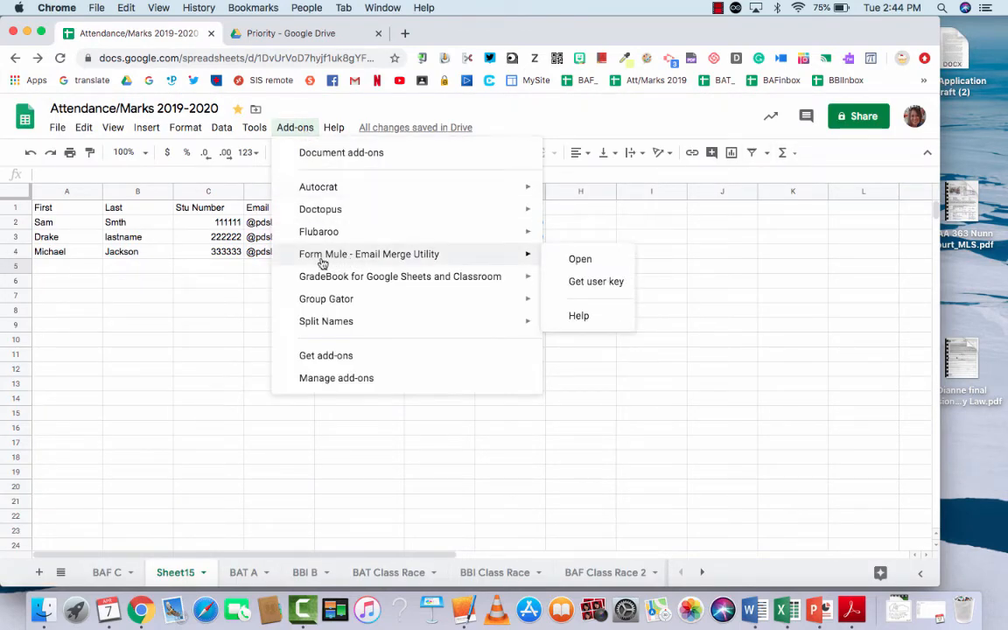
pyautogui.moveTo(326, 280)
pyautogui.click(579, 260)
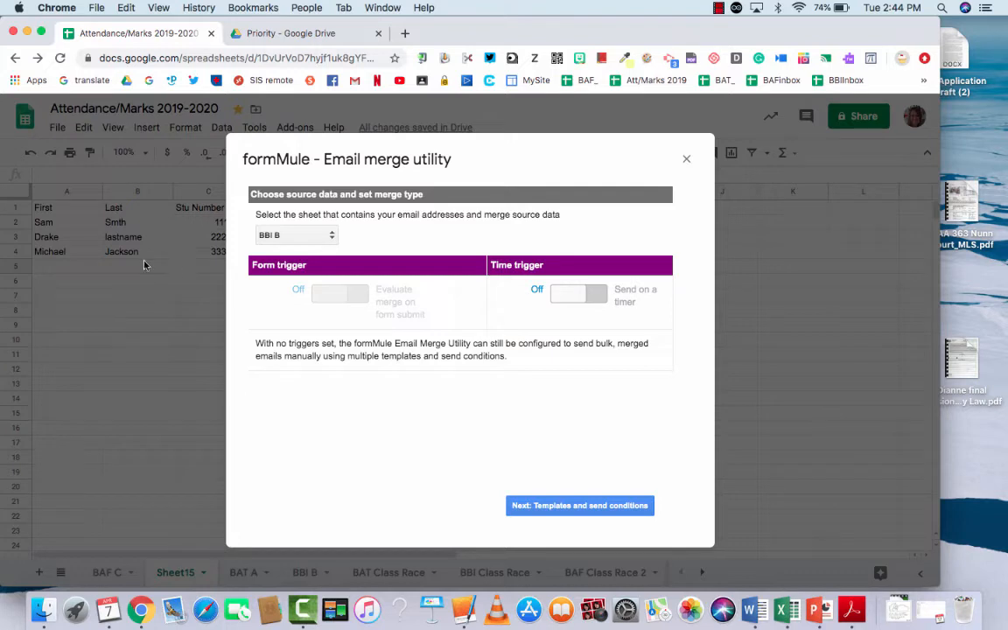
pyautogui.click(332, 235)
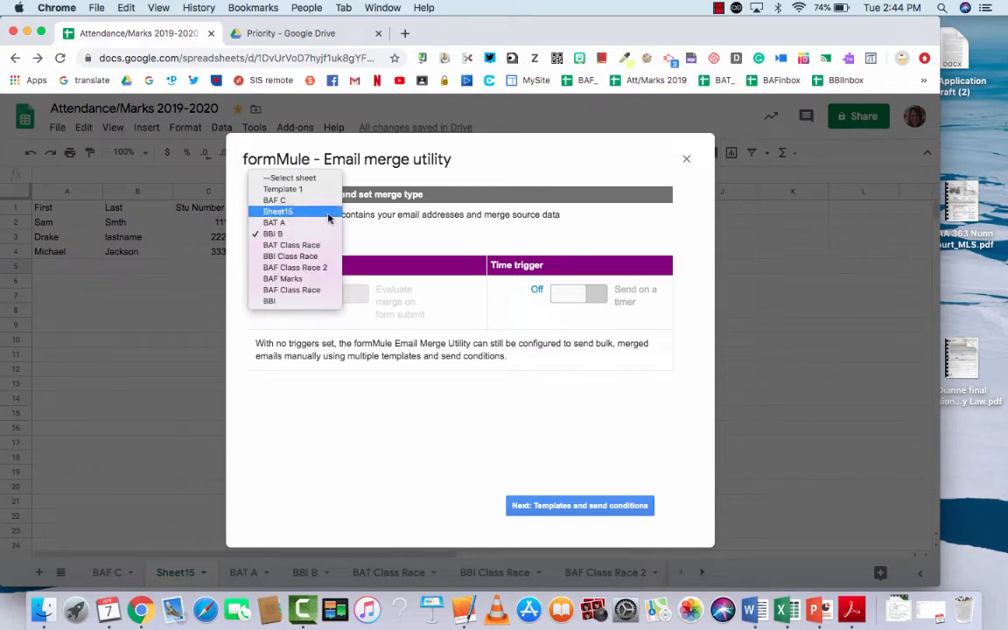
pyautogui.click(329, 213)
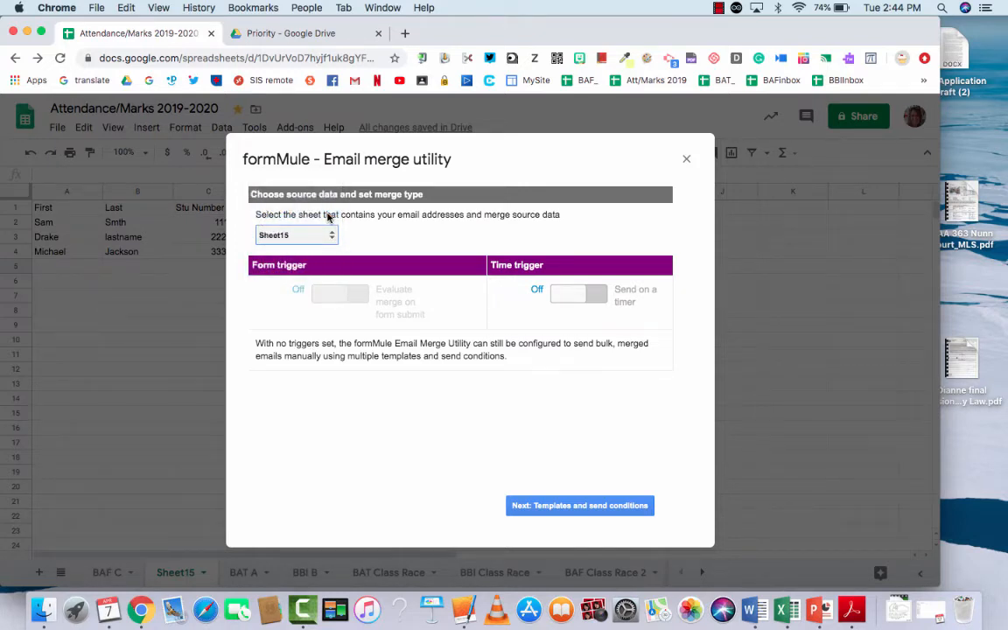
# - Save the settings for one email template, Template 1, sent for all rows, and open it for editing
pyautogui.click(547, 512)
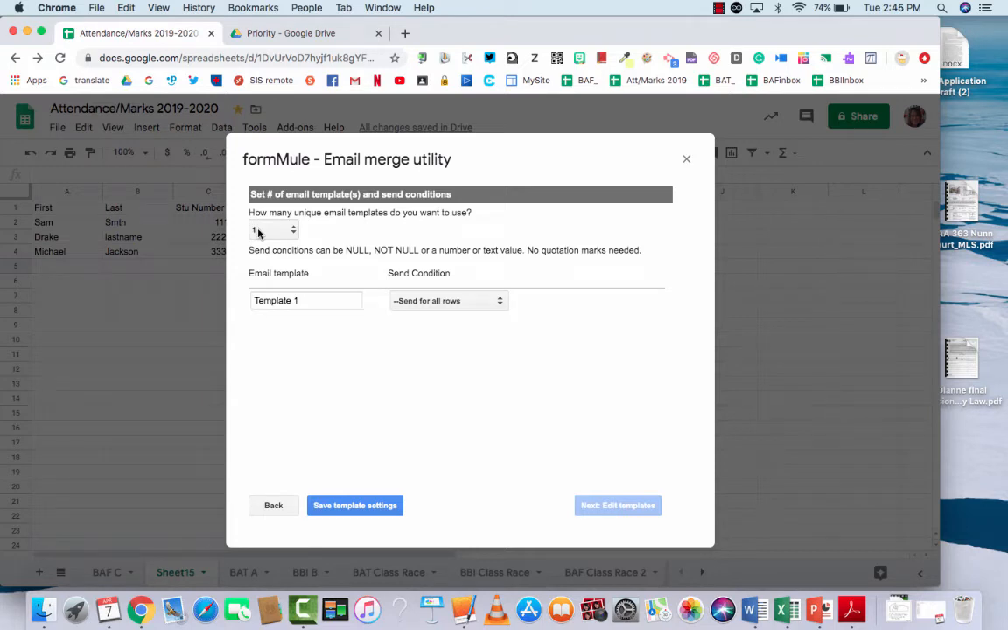
pyautogui.click(383, 506)
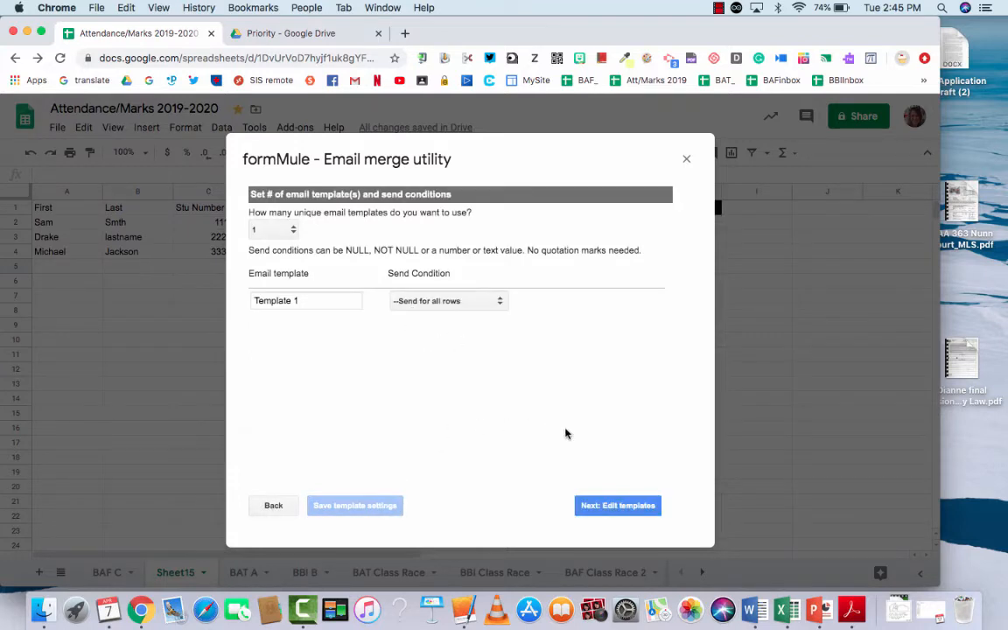
pyautogui.click(619, 508)
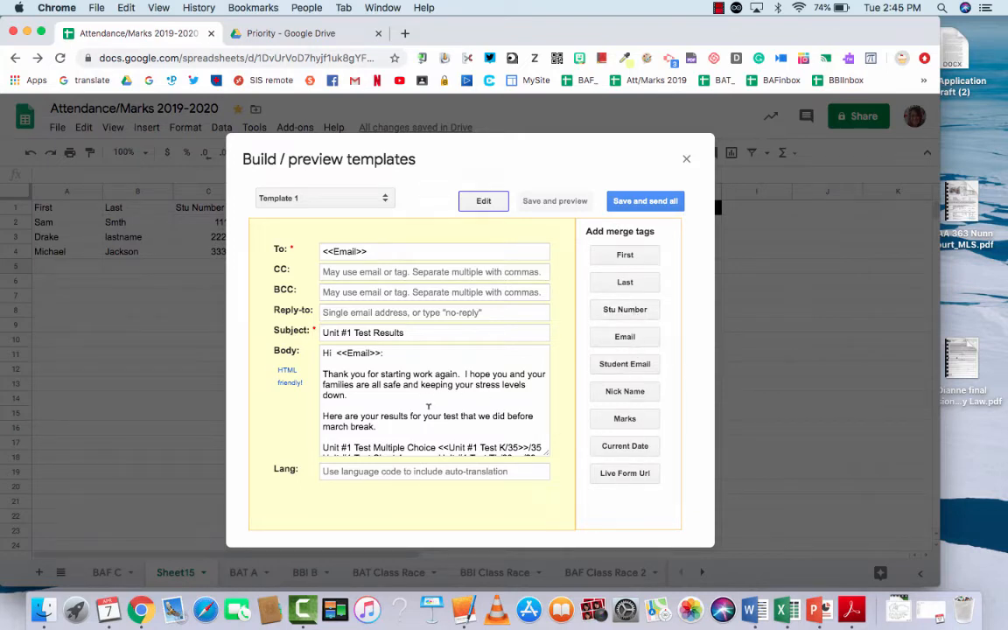
# - Read through the existing email body in Template 1, including its merge tags and closing lines
pyautogui.scroll(-5, 435, 402)
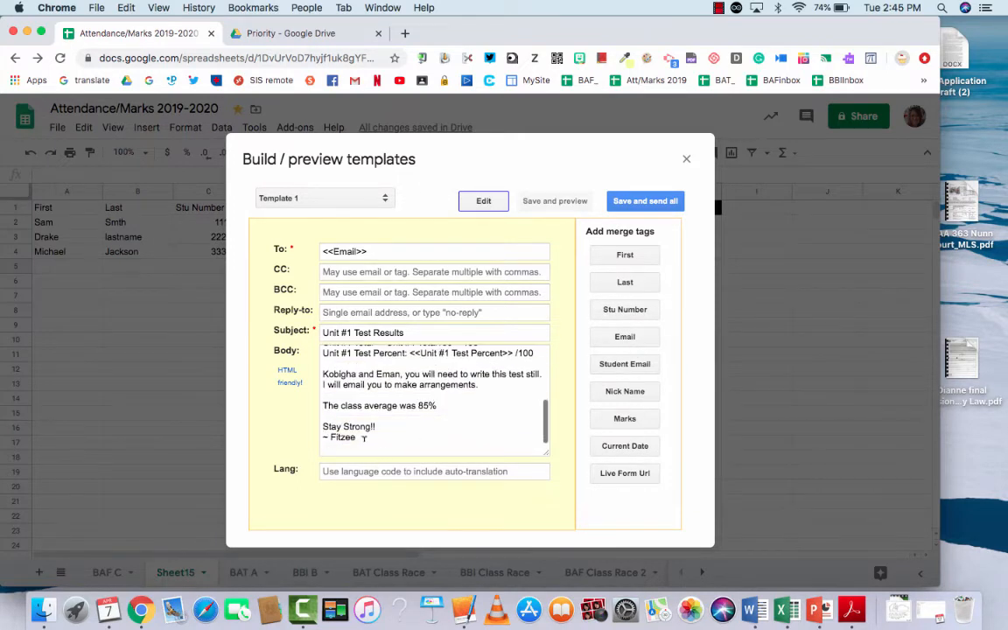
pyautogui.moveTo(332, 412); pyautogui.dragTo(406, 404)
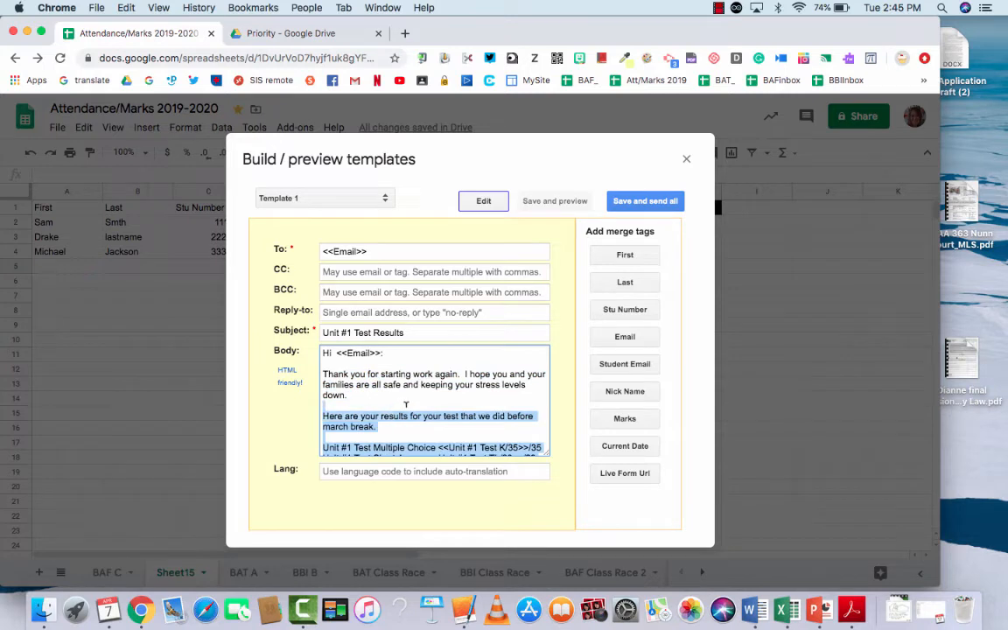
pyautogui.click(406, 402)
pyautogui.scroll(-5, 406, 402)
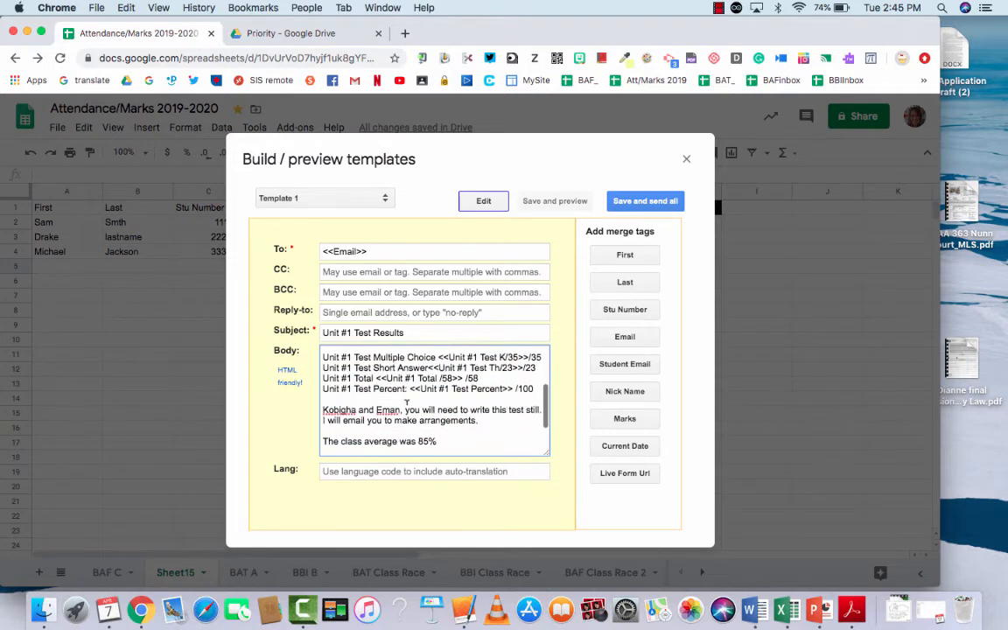
pyautogui.scroll(3, 407, 403)
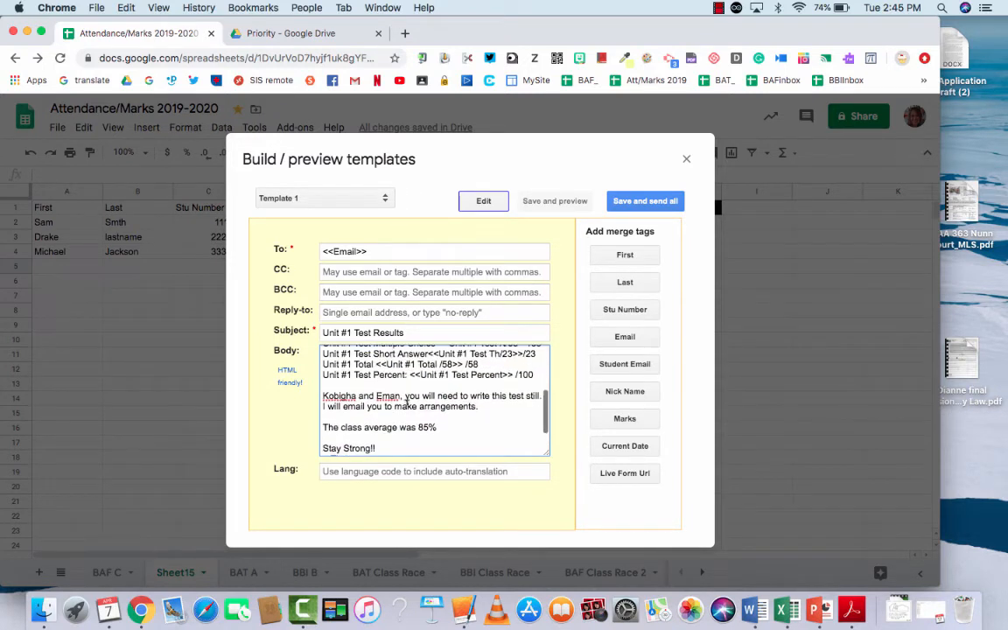
pyautogui.scroll(2, 406, 402)
pyautogui.scroll(-3, 484, 379)
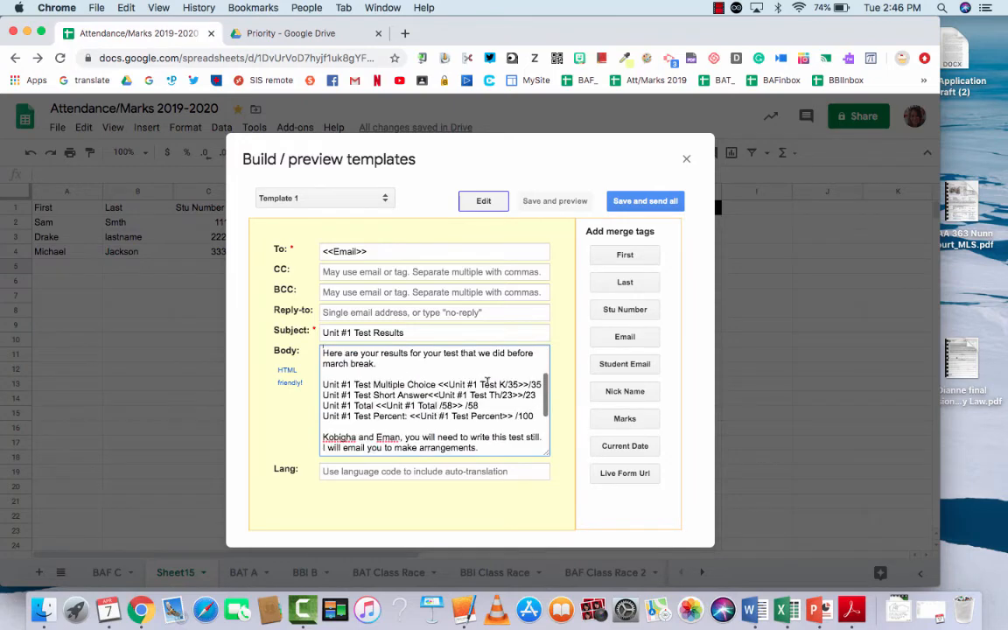
pyautogui.scroll(-3, 450, 402)
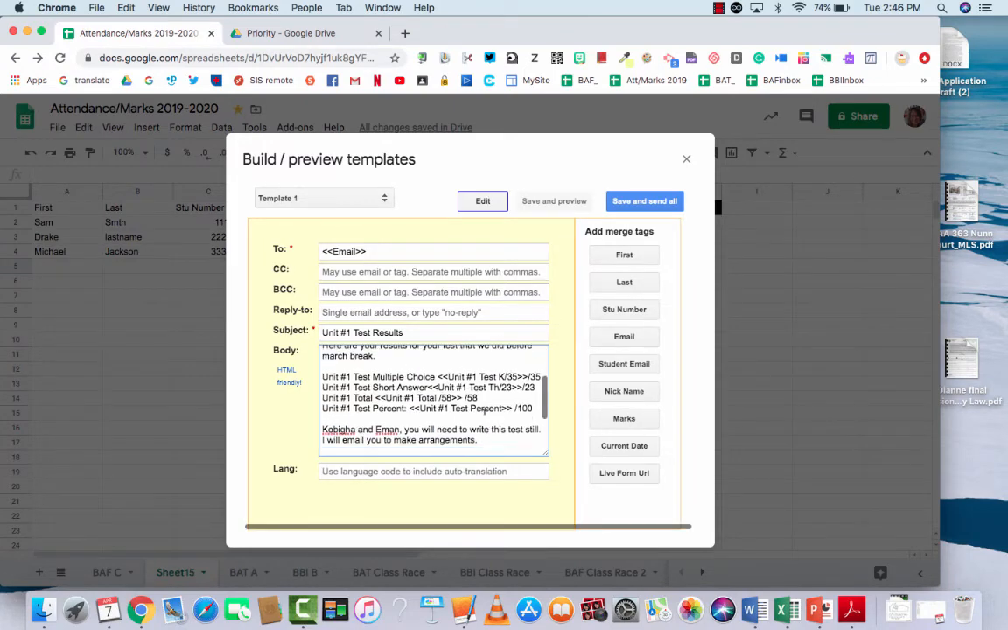
# - Clear the old body text, subject and recipient from Template 1
pyautogui.rightClick(340, 438)
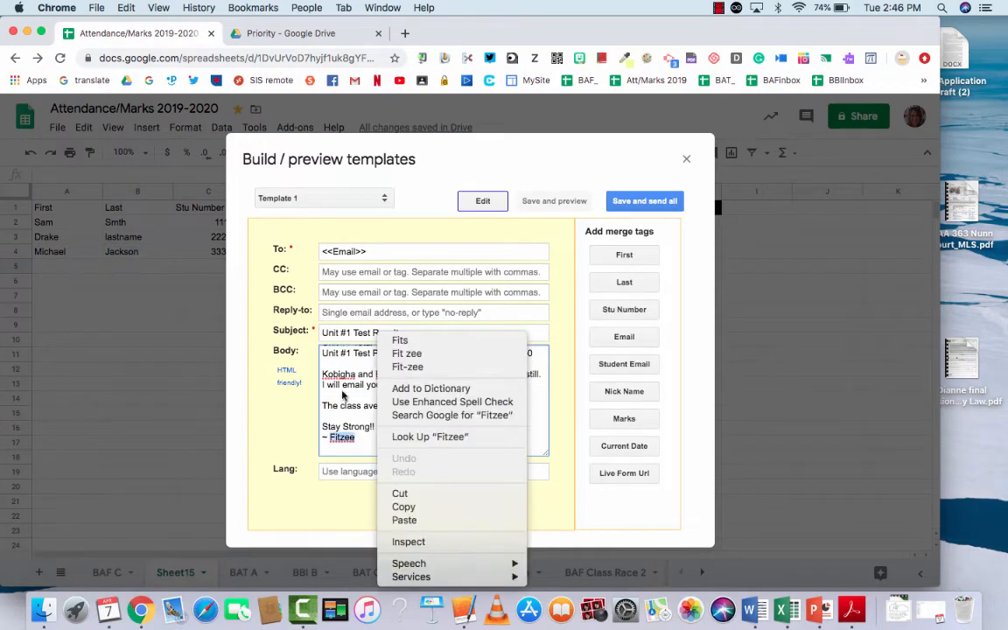
pyautogui.click(359, 448)
pyautogui.press('super+a')
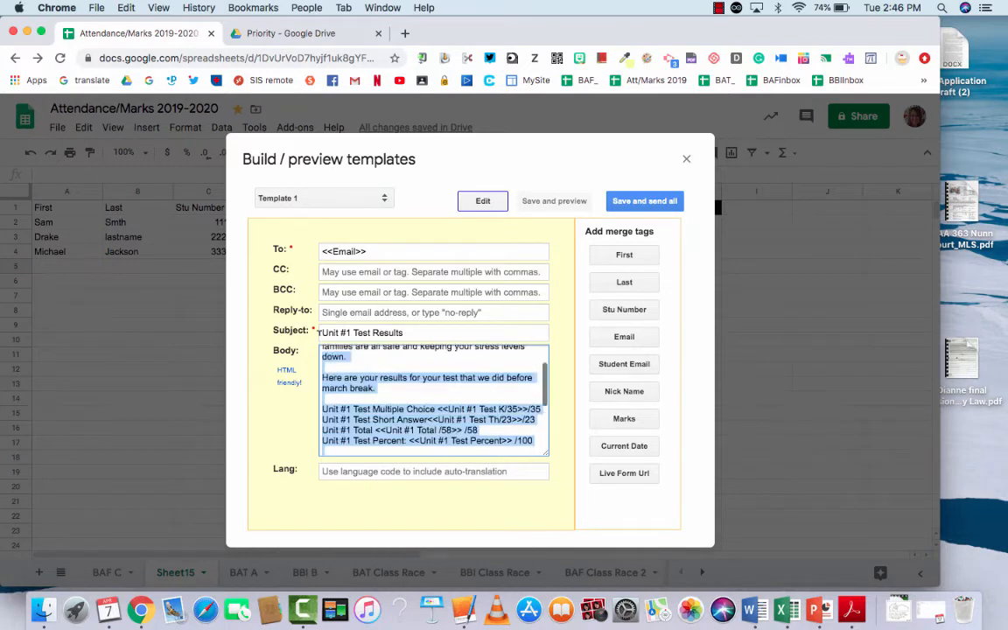
pyautogui.press('BackSpace')
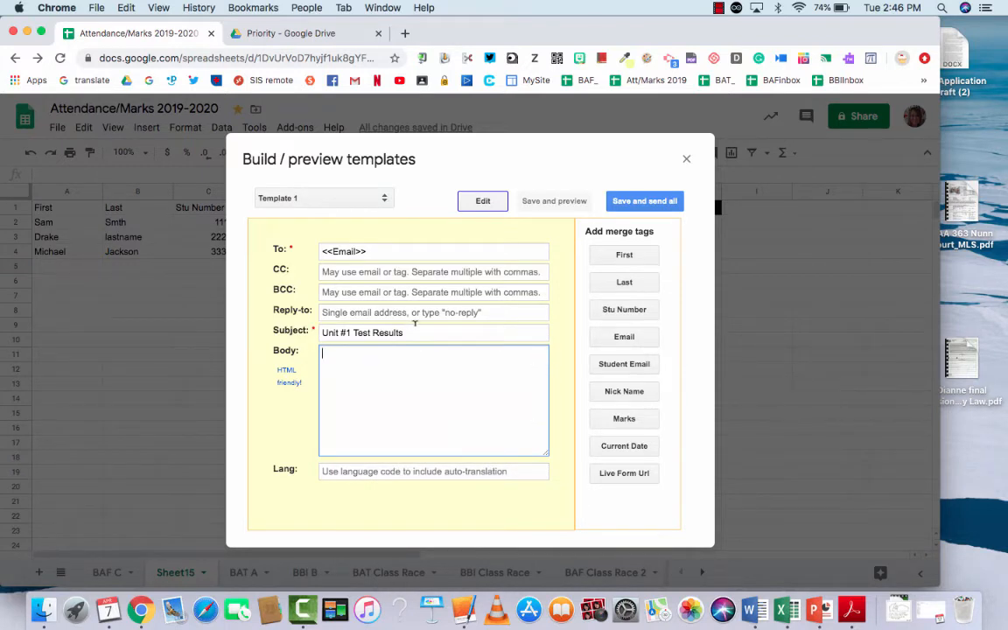
pyautogui.moveTo(414, 325); pyautogui.dragTo(292, 325)
pyautogui.press('BackSpace')
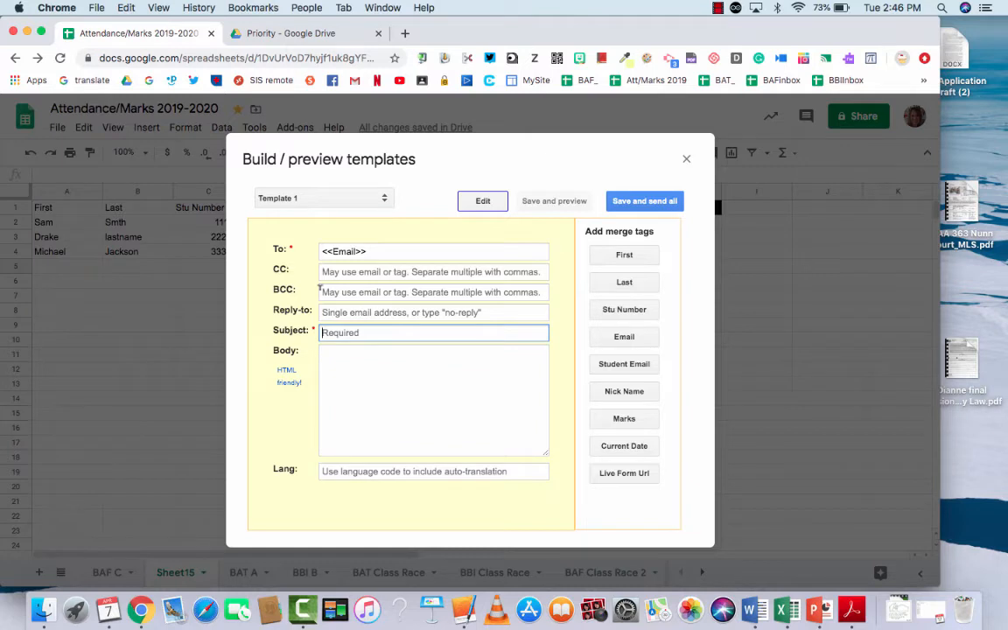
pyautogui.moveTo(372, 249); pyautogui.dragTo(316, 252)
pyautogui.press('BackSpace')
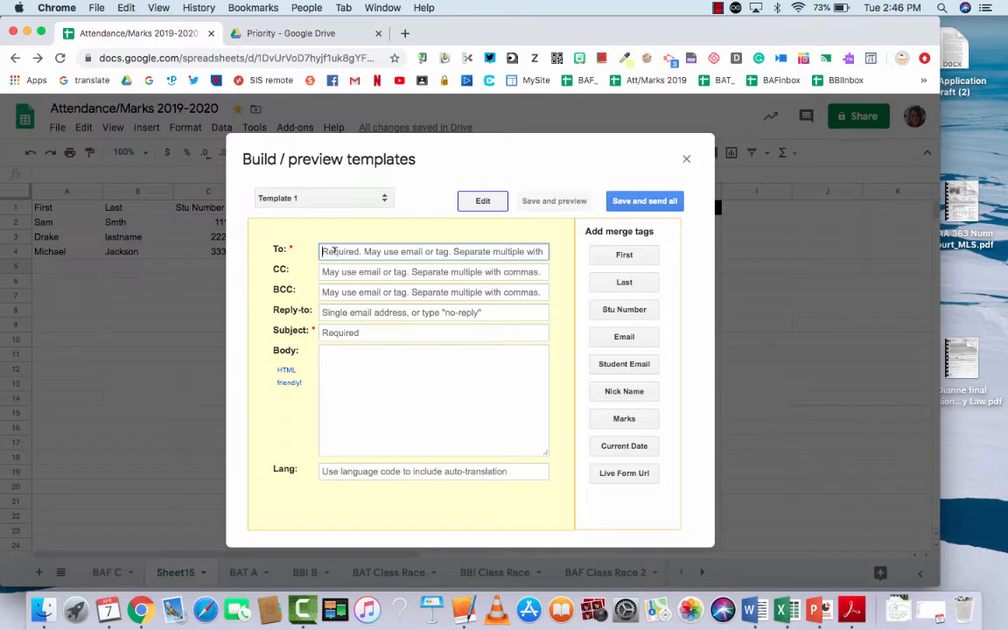
# - Address the template to the Email merge tag and enter the subject Midterm Mark
pyautogui.click(633, 340)
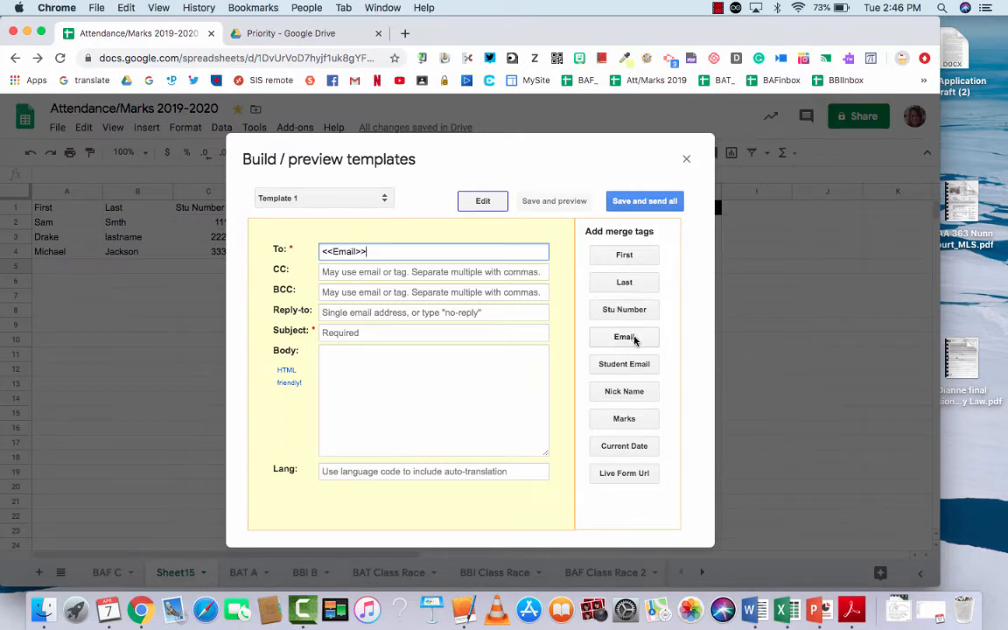
pyautogui.click(402, 332)
pyautogui.write('M')
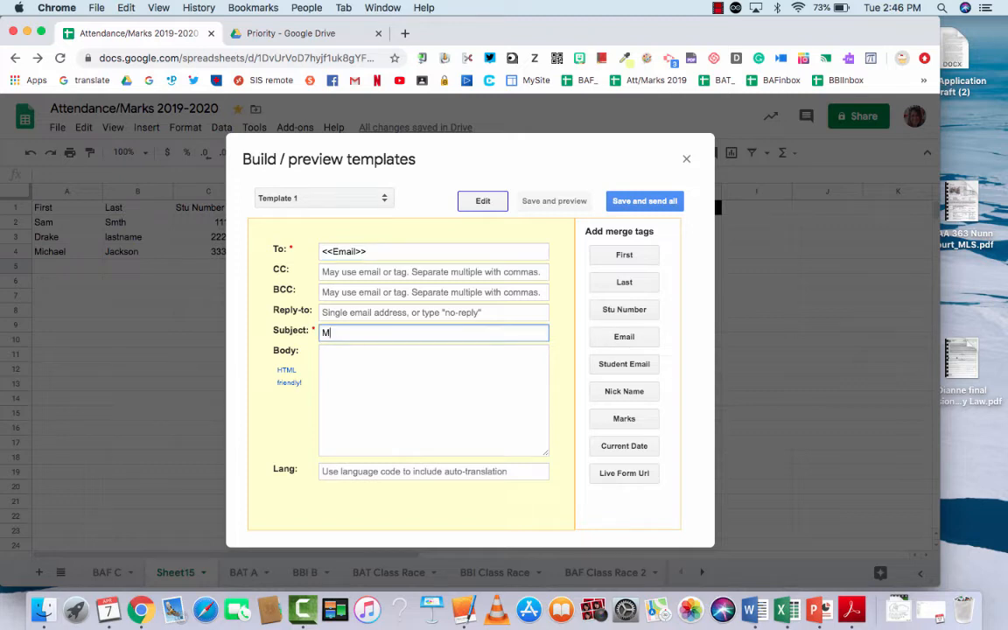
pyautogui.write('idterm Mark')
# - Begin the body with Dear followed by the Nick Name merge tag, removing the tag's extra Nick Name: label
pyautogui.click(377, 364)
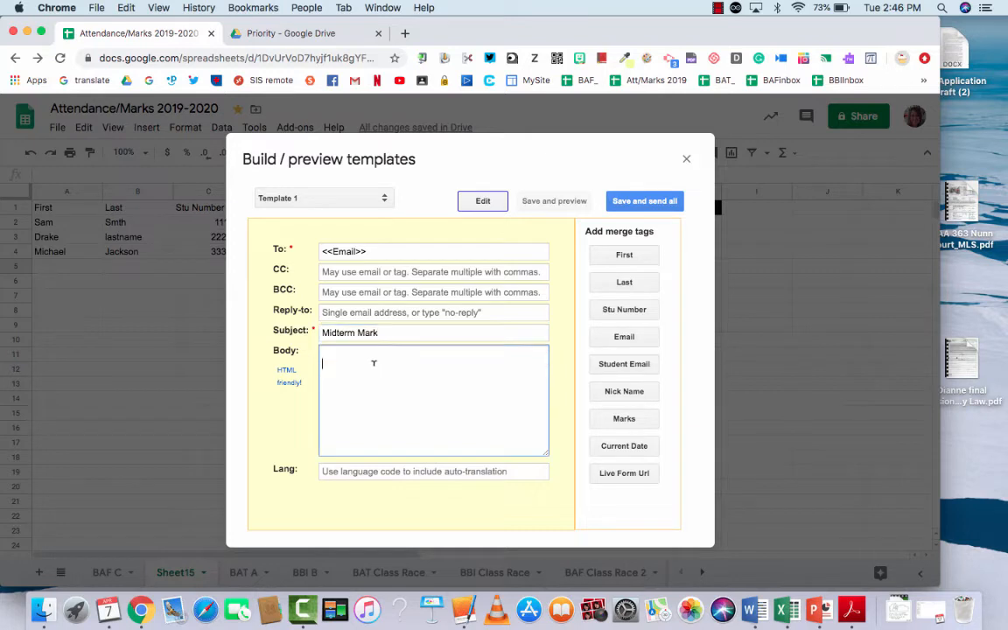
pyautogui.write('Dear')
pyautogui.click(624, 395)
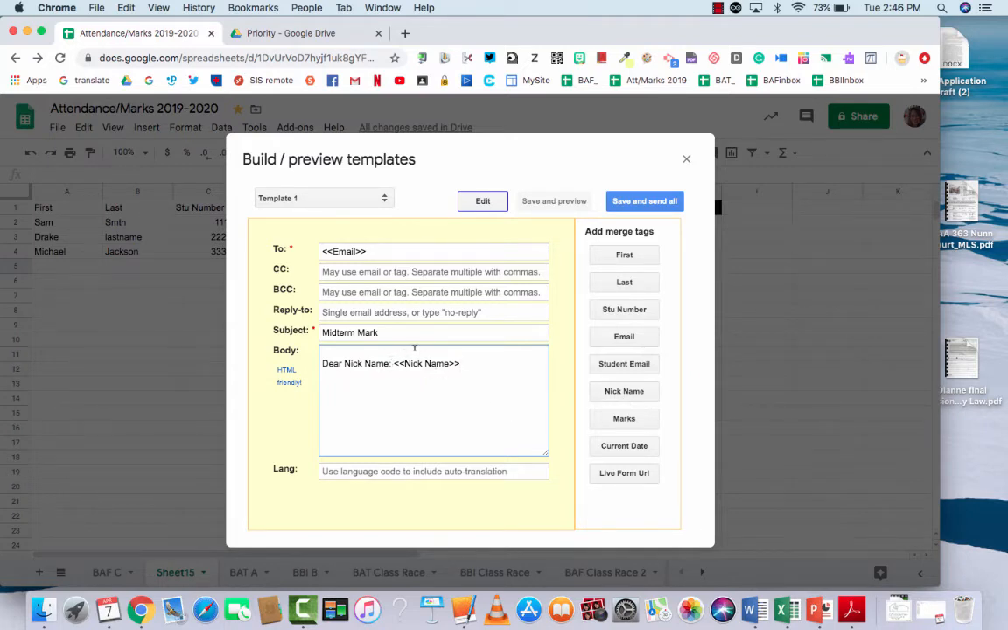
pyautogui.click(465, 361)
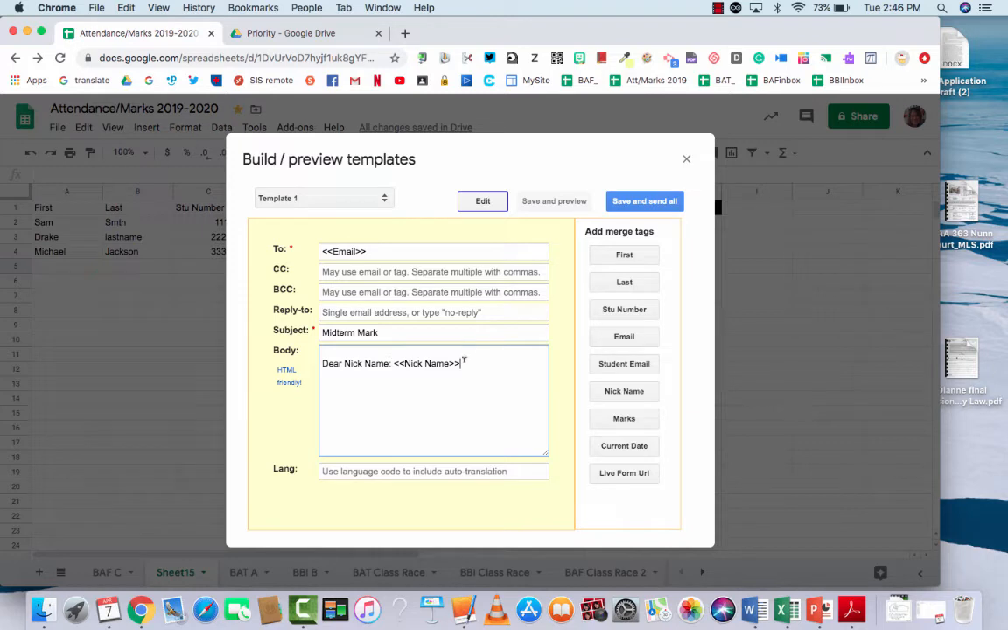
pyautogui.click(394, 362)
pyautogui.moveTo(394, 363); pyautogui.dragTo(346, 363)
pyautogui.press('BackSpace')
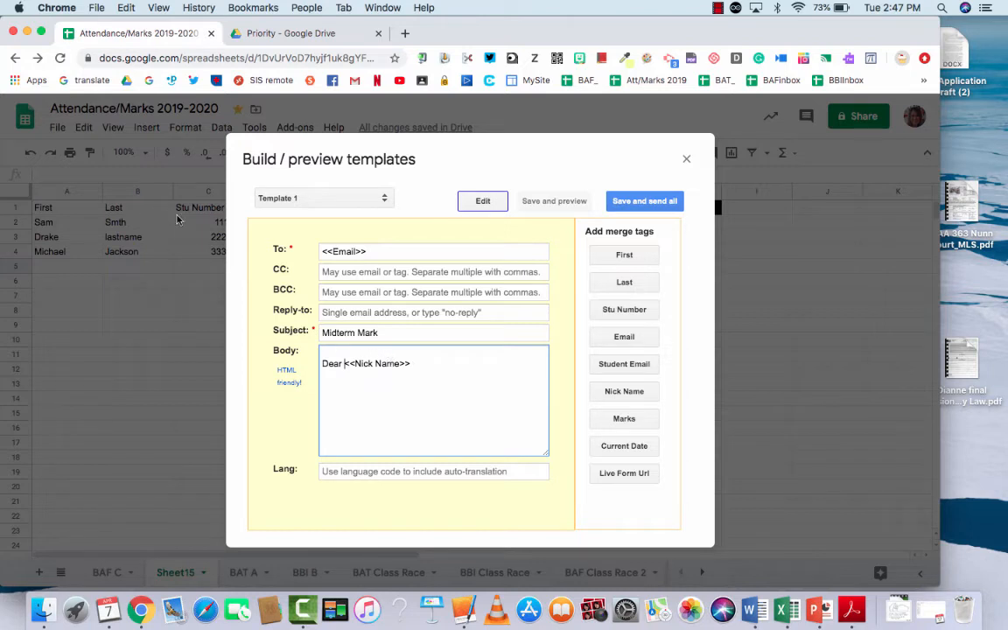
# - Add a colon after the greeting and the lines "Here is your midterm." and "Hope you are doing ok and staying safe."
pyautogui.click(417, 364)
pyautogui.write('Here is your midterm')
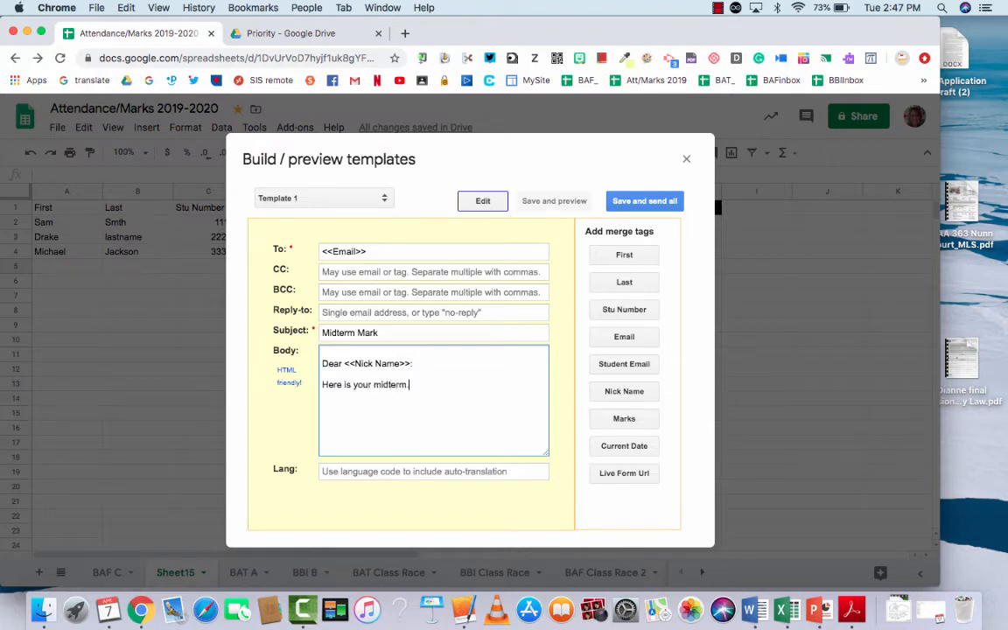
pyautogui.write('.')
pyautogui.press('Return')
pyautogui.write('Hope you are doing ok an')
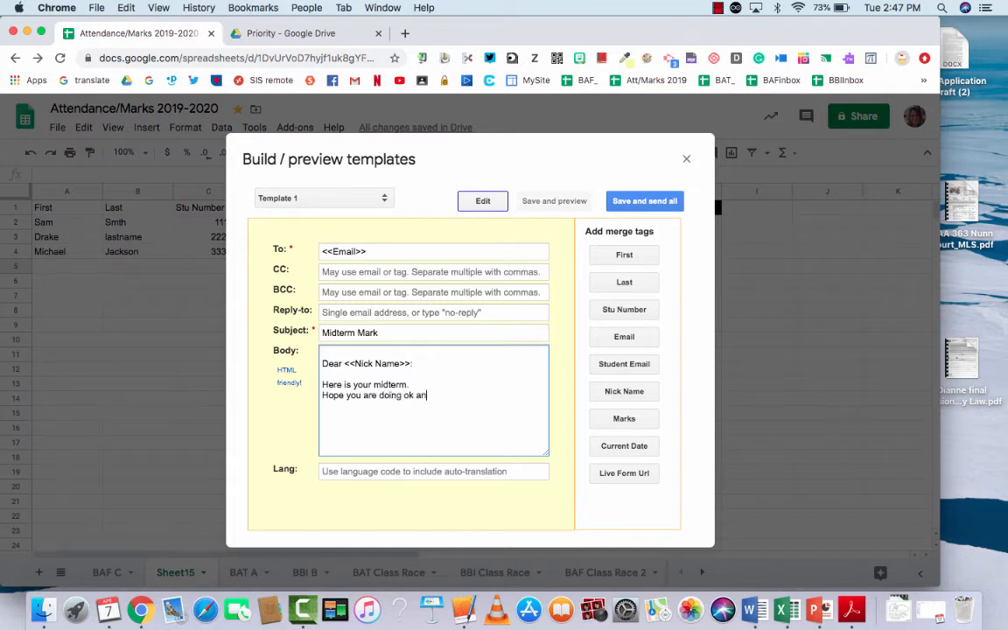
pyautogui.write('d staying safe.')
# - Insert the Marks merge tag in the line "Midterm Mark: <<Marks>> /100" and sign off with love and the teacher's nickname
pyautogui.click(624, 418)
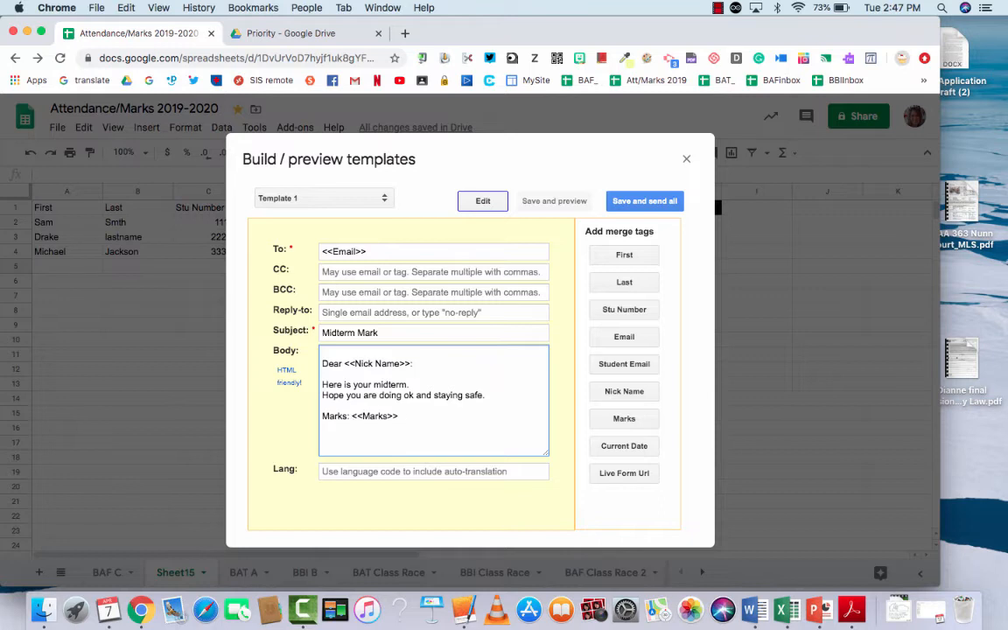
pyautogui.click(321, 416)
pyautogui.write('Midterm')
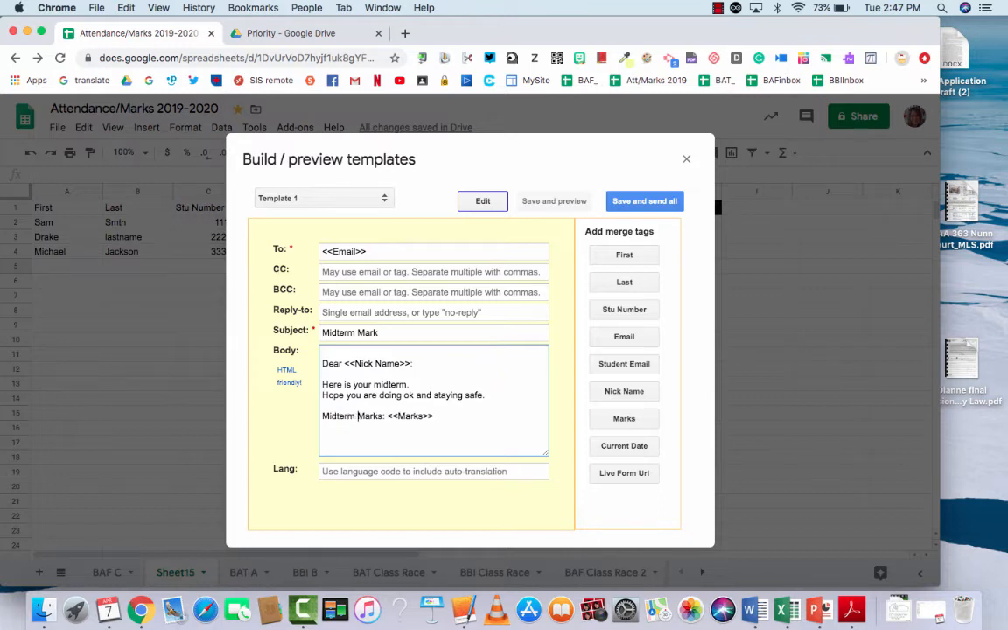
pyautogui.click(383, 416)
pyautogui.press('BackSpace')
pyautogui.write('love Fitzee')
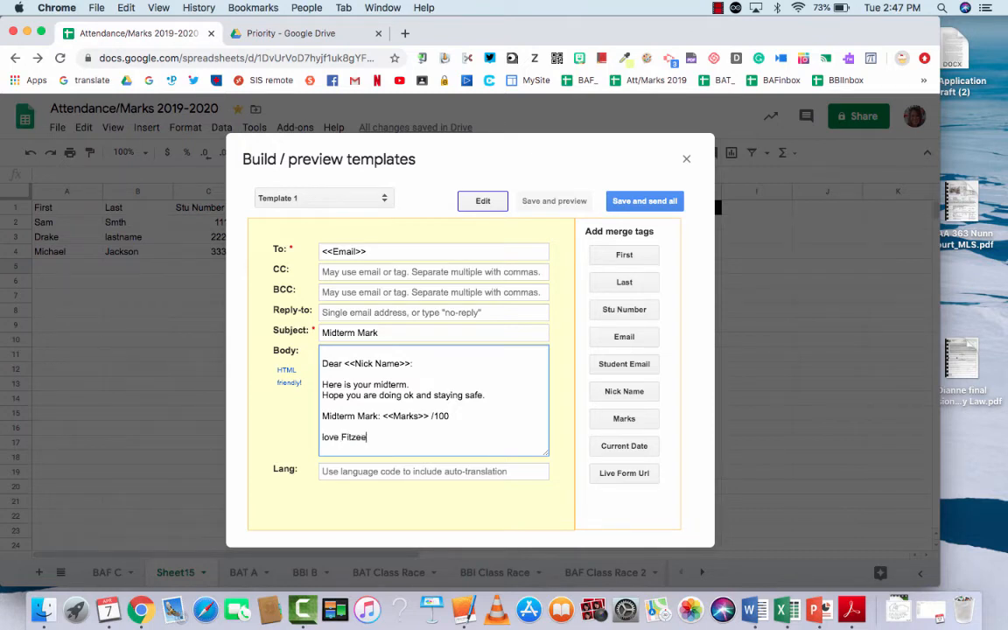
# - Save the template and preview all merged emails, cancelling without sending
pyautogui.click(632, 203)
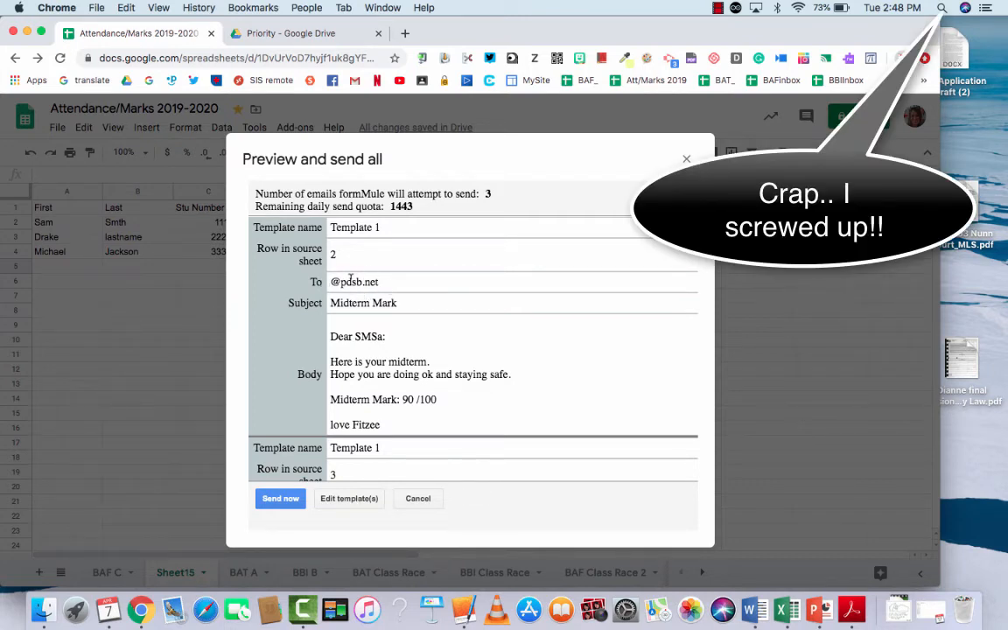
pyautogui.click(418, 499)
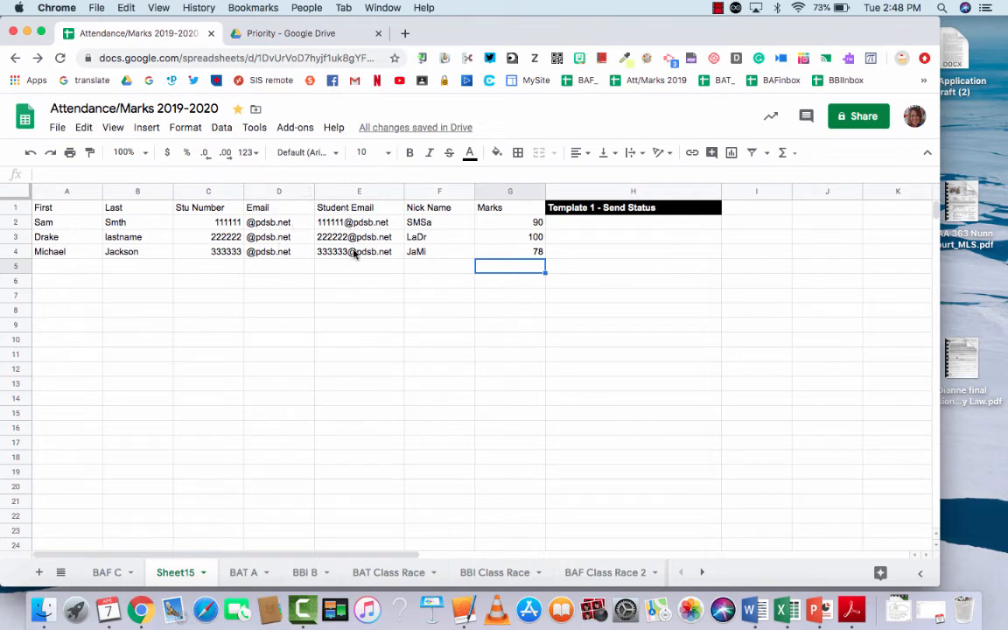
# - Reopen Form Mule's preview of all merged emails to check the recipient address
pyautogui.click(294, 128)
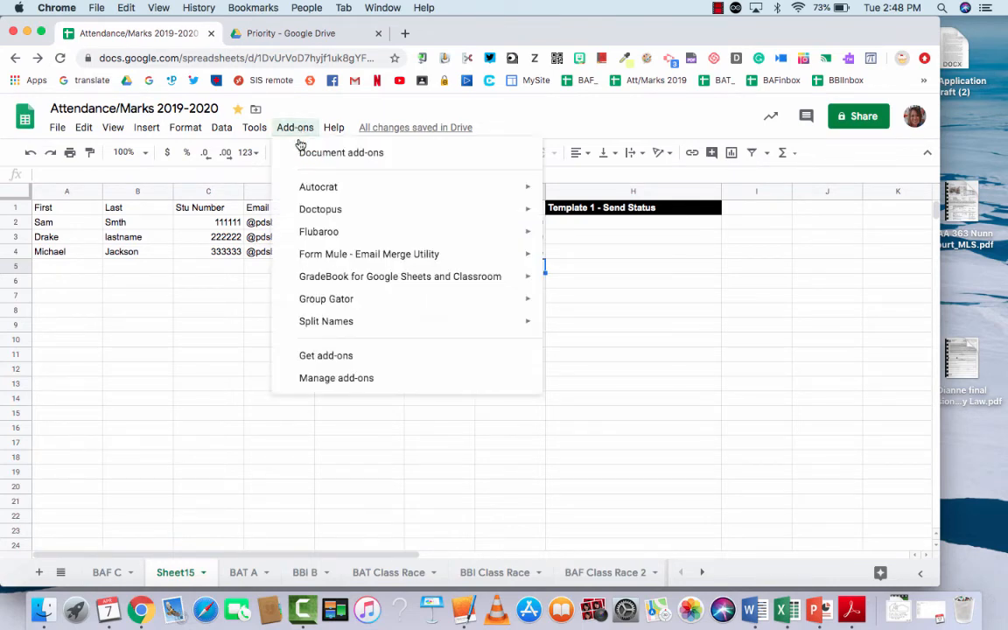
pyautogui.moveTo(433, 256)
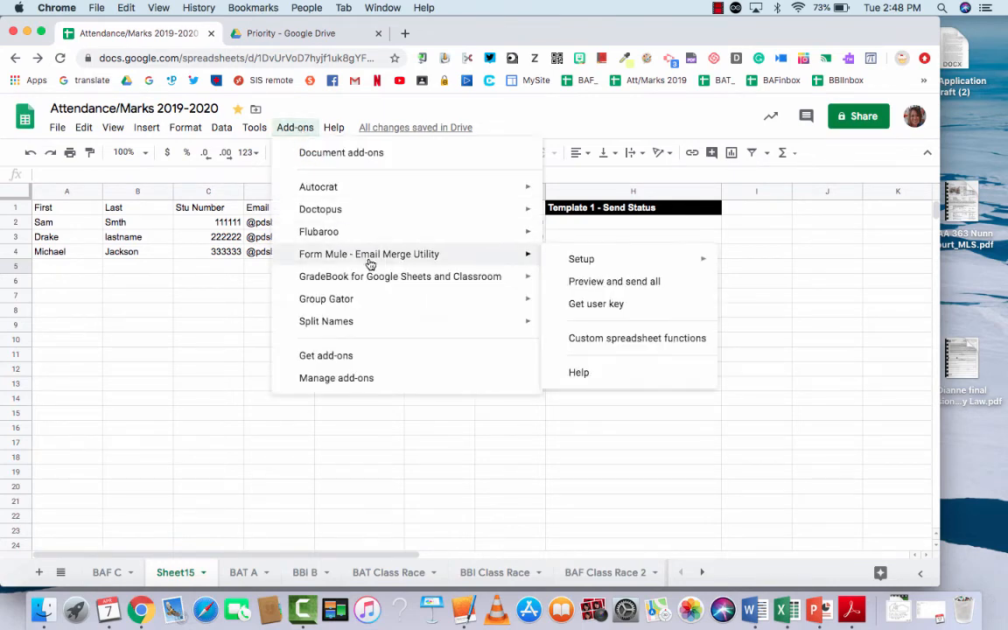
pyautogui.click(604, 289)
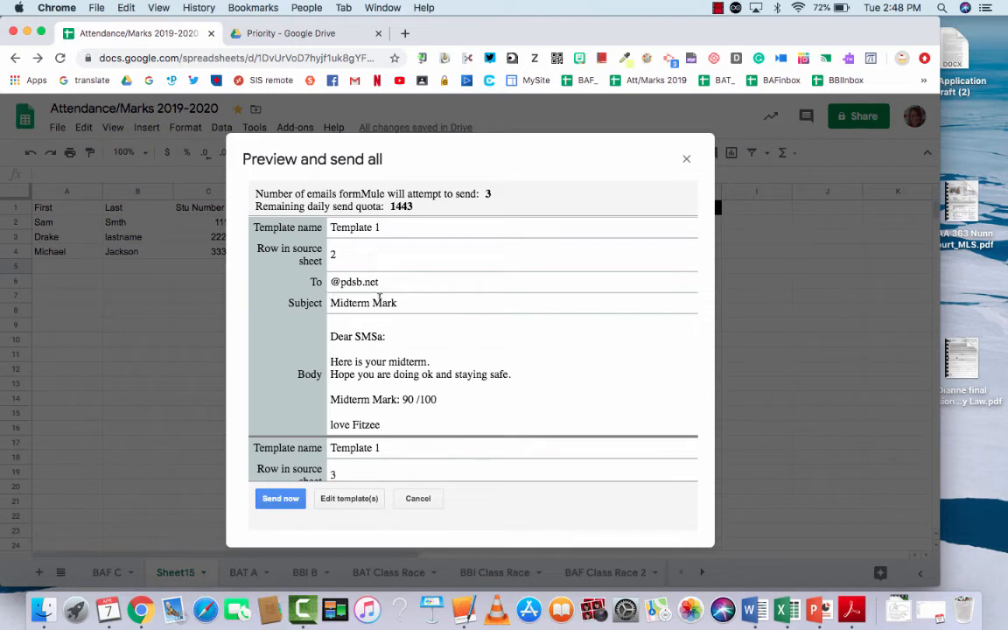
# - Reopen the email template for editing and replace the recipient's merge tag with Student Email
pyautogui.click(350, 499)
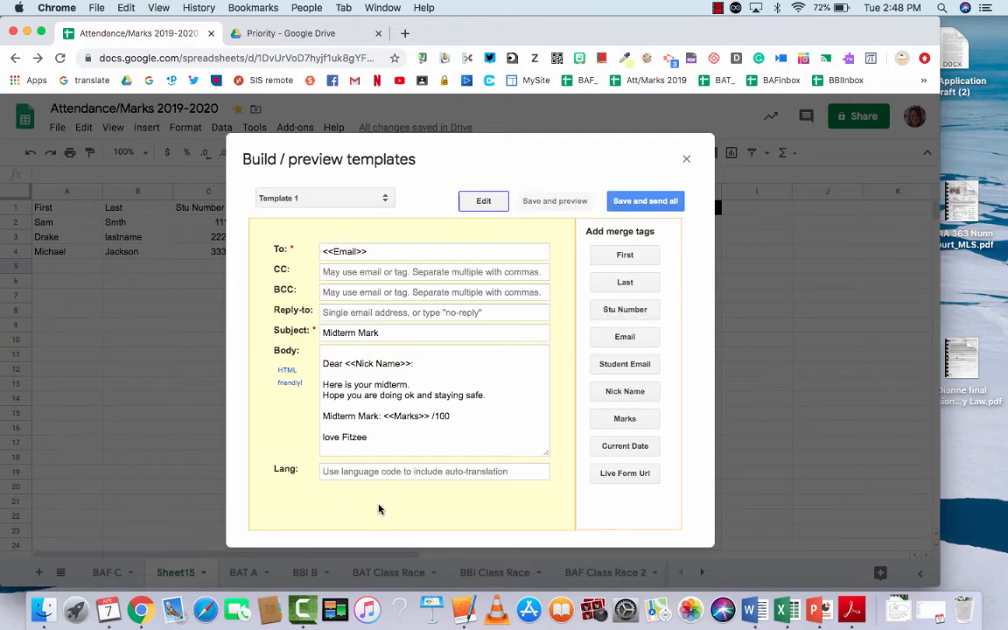
pyautogui.moveTo(391, 251); pyautogui.dragTo(295, 251)
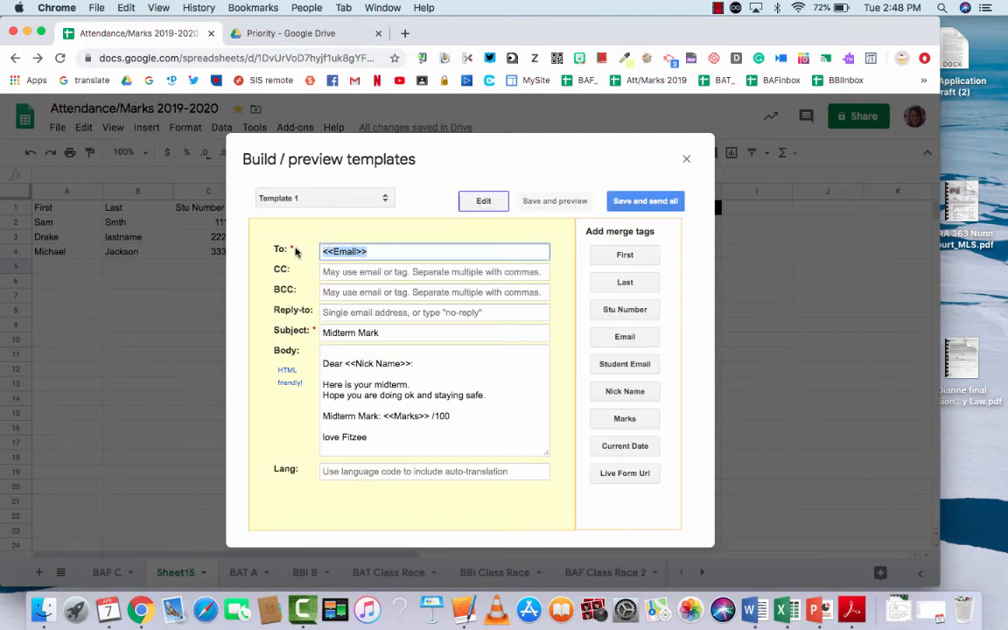
pyautogui.press('BackSpace')
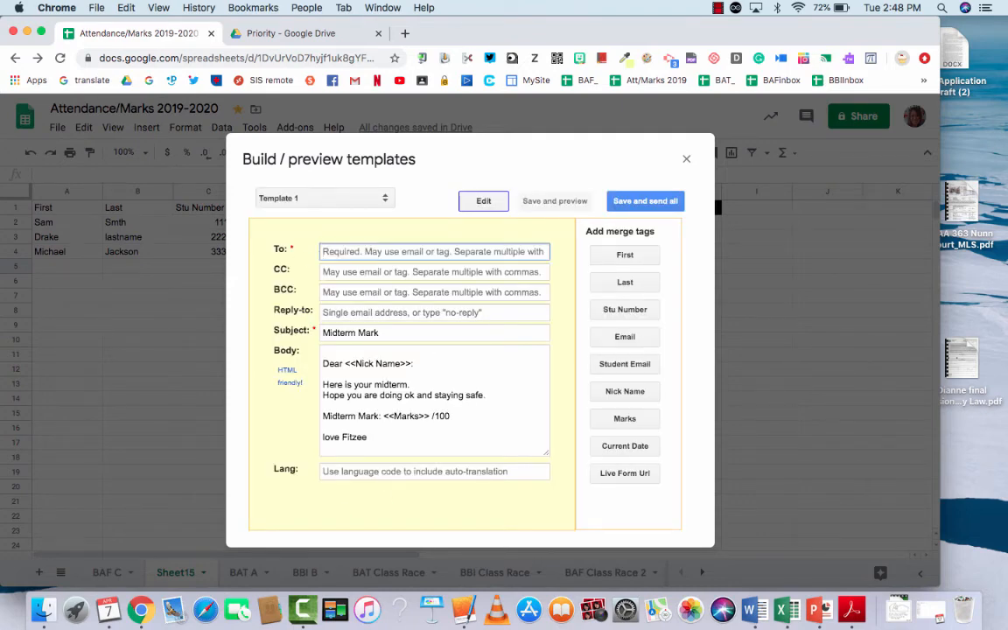
pyautogui.click(622, 362)
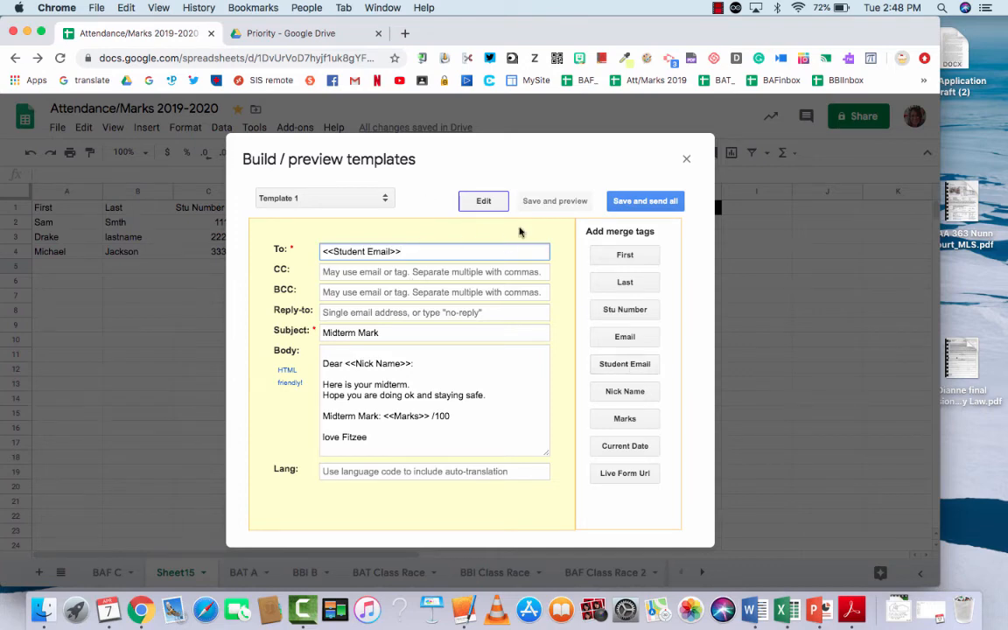
# - Save the template, review the recipient, nickname and mark in every merged email, and send them all
pyautogui.click(643, 205)
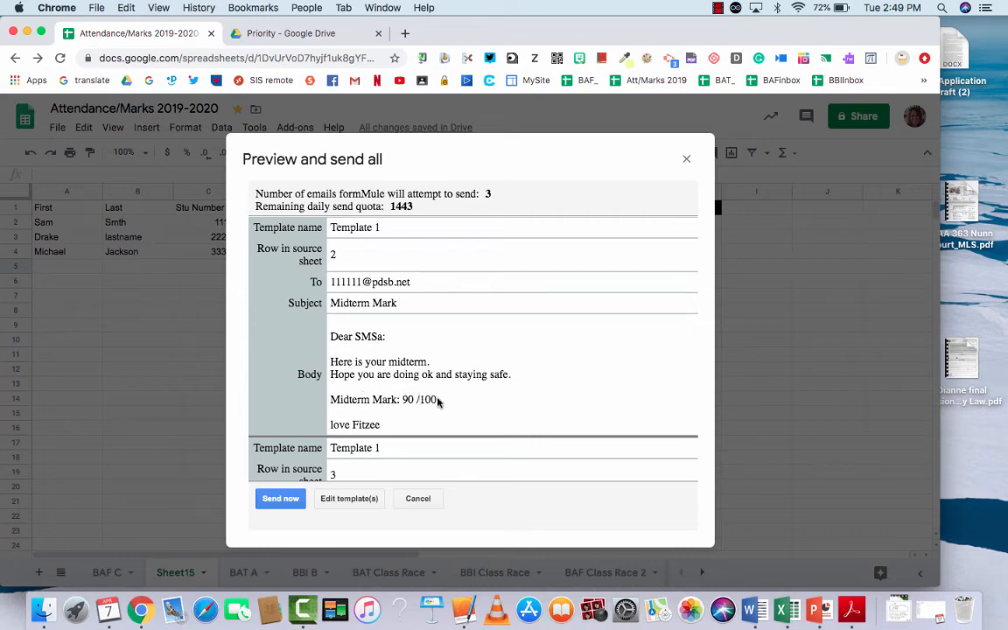
pyautogui.scroll(-5, 438, 400)
pyautogui.scroll(-1, 438, 402)
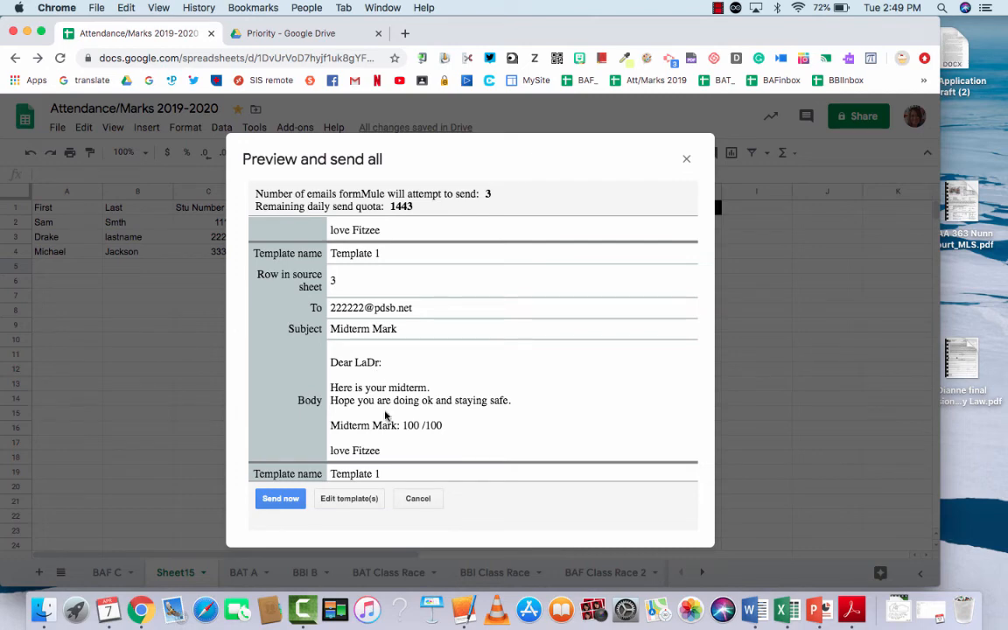
pyautogui.scroll(-5, 429, 423)
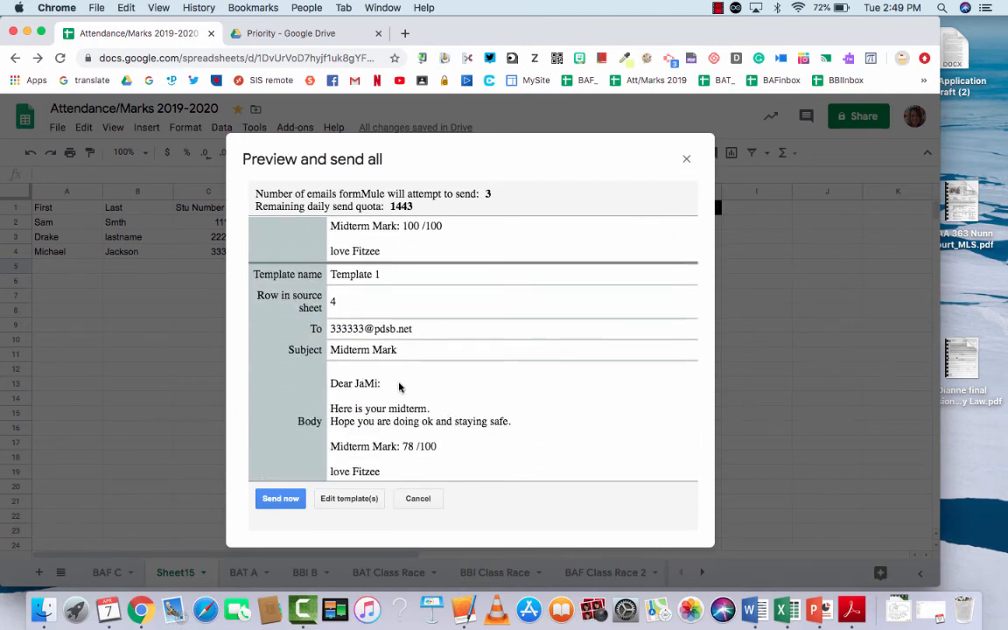
pyautogui.scroll(-1, 419, 388)
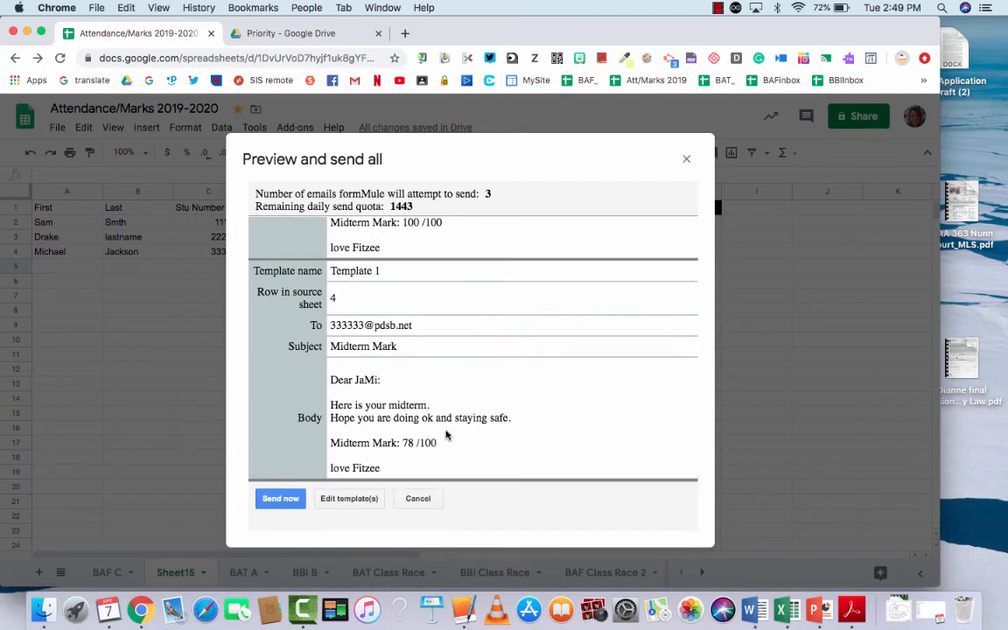
pyautogui.click(283, 502)
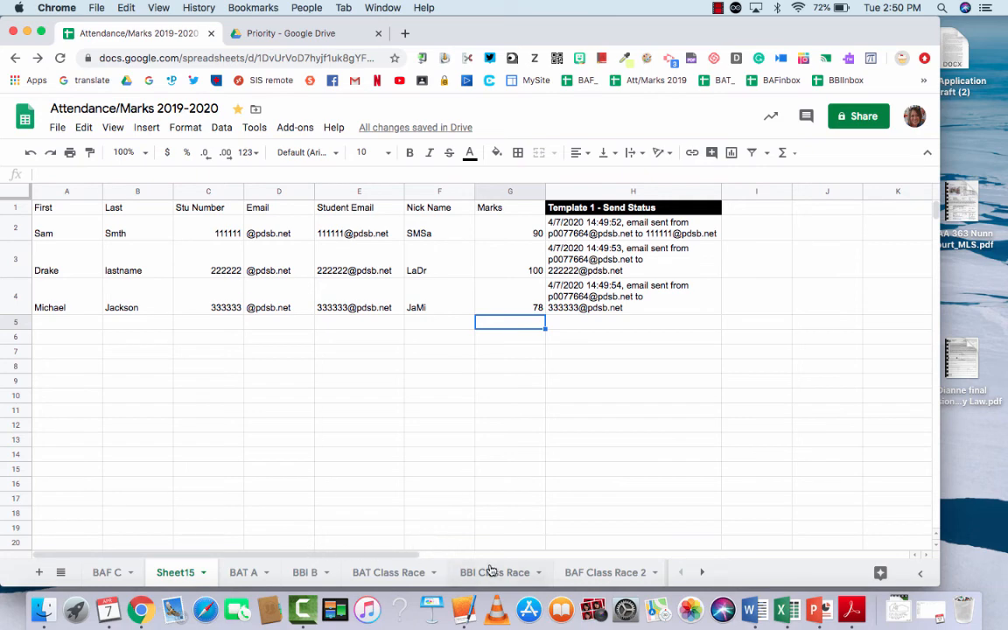
# - On the BBI B sheet, look through the "Template 1 - Send Status" entries and delete that column
pyautogui.click(306, 573)
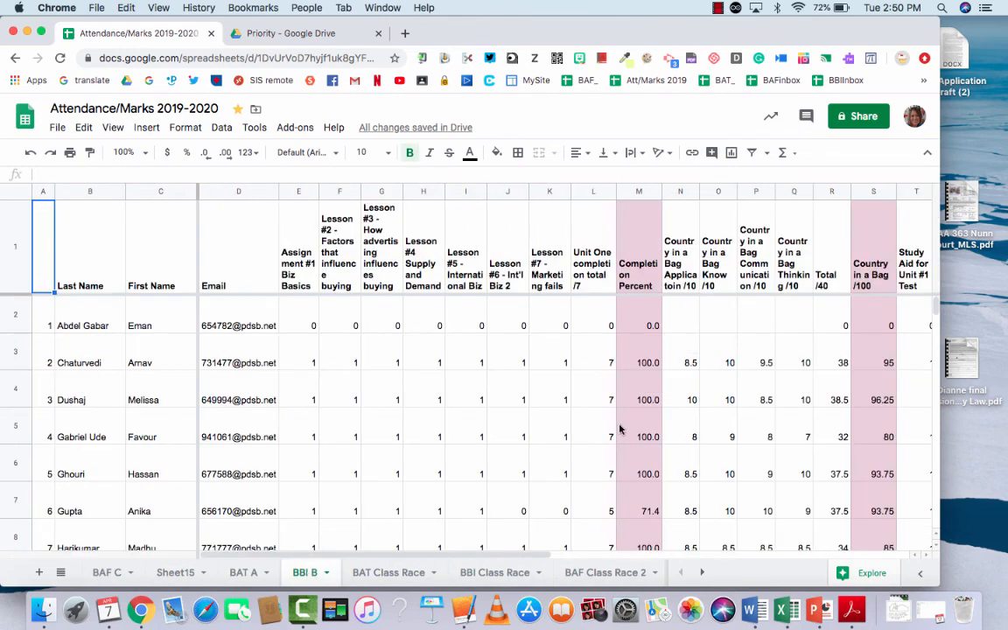
pyautogui.hscroll(10, 622, 360)
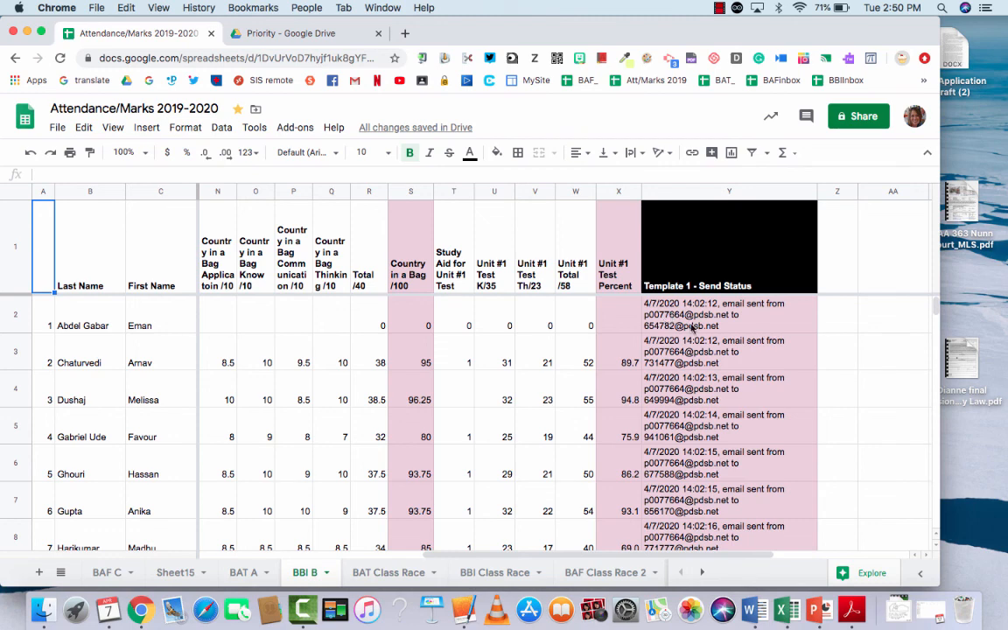
pyautogui.scroll(-5, 674, 367)
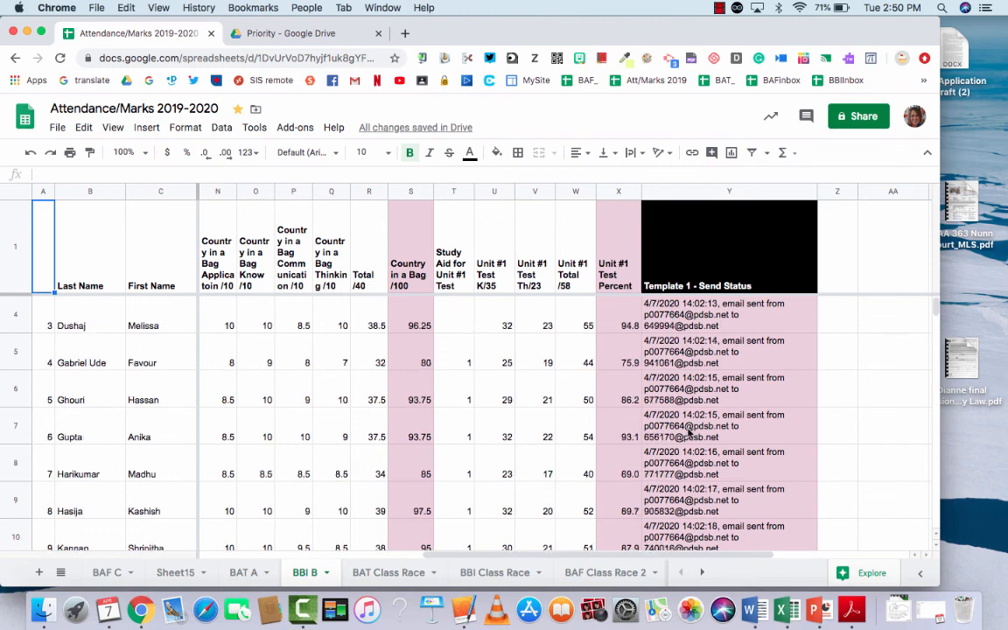
pyautogui.scroll(-3, 688, 432)
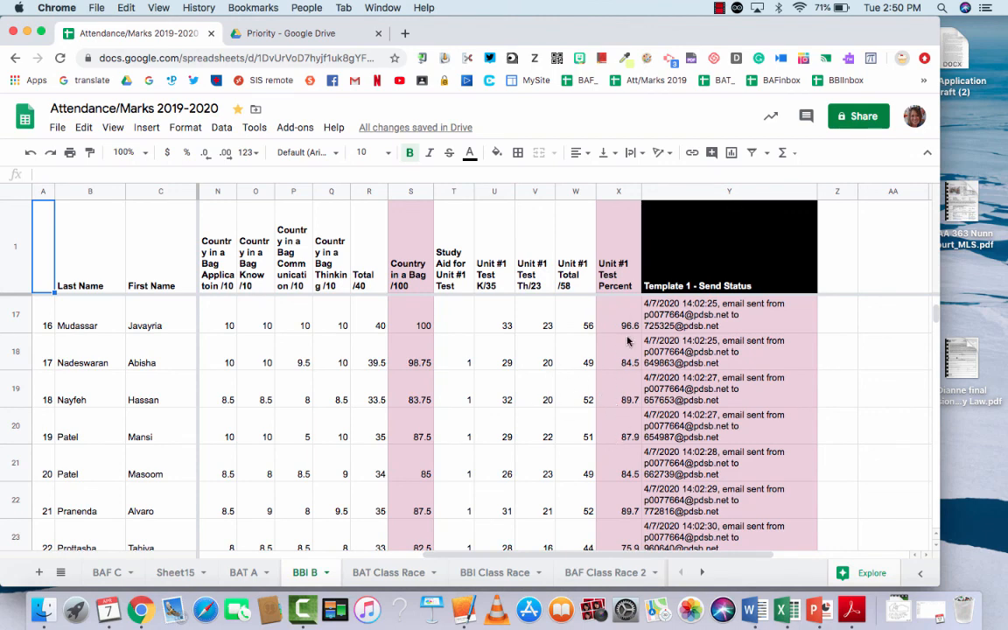
pyautogui.click(697, 197)
pyautogui.rightClick(700, 197)
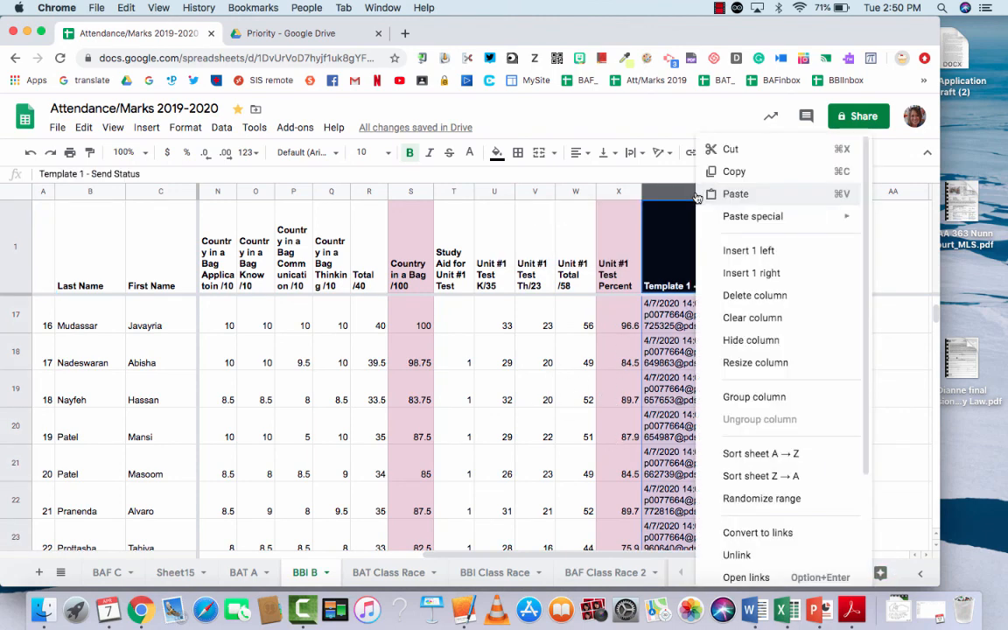
pyautogui.click(757, 297)
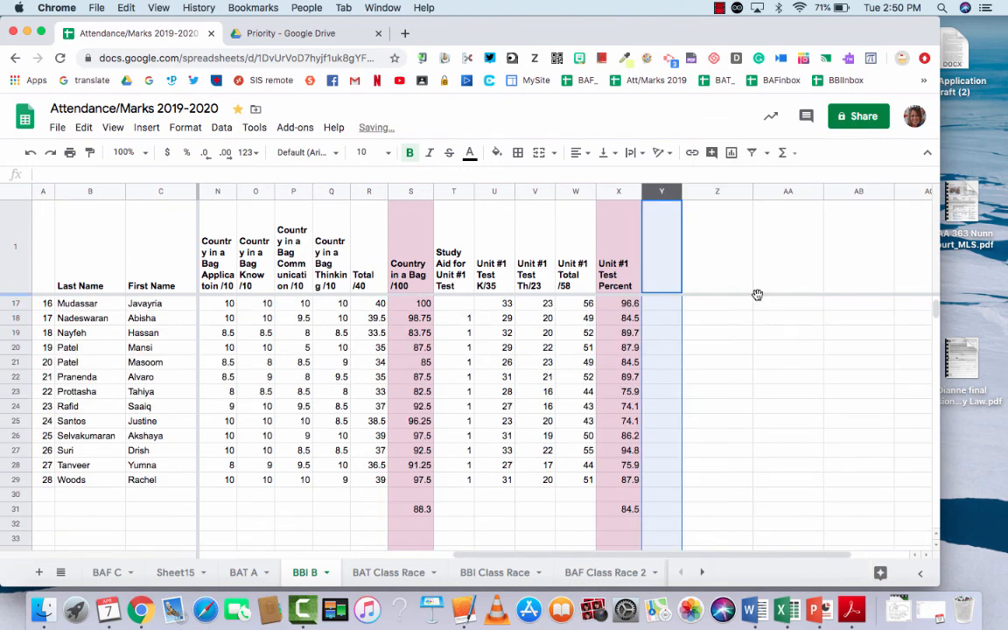
pyautogui.hscroll(-5, 663, 268)
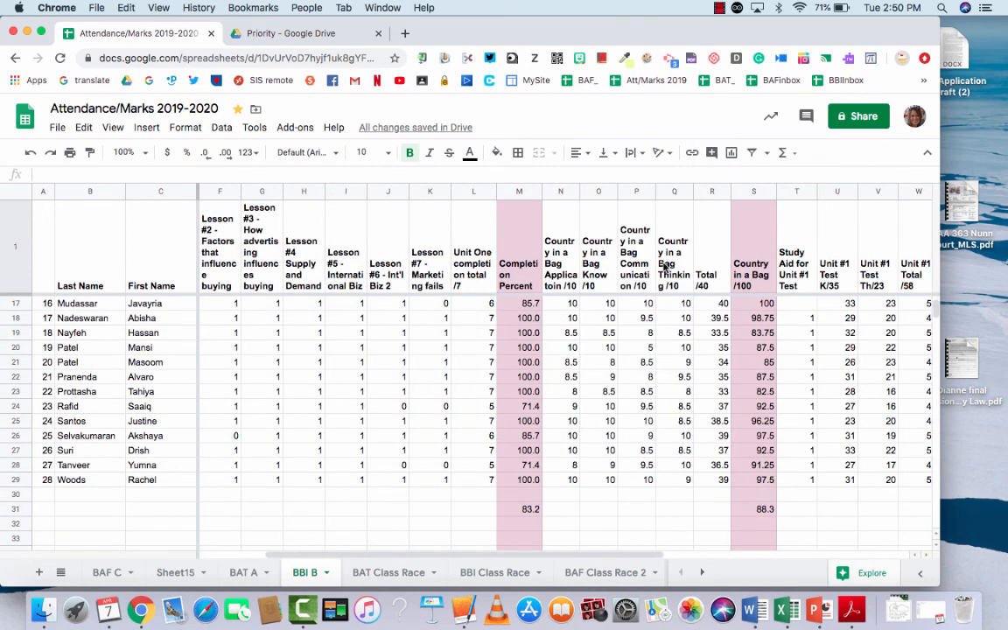
pyautogui.scroll(1, 663, 268)
pyautogui.hscroll(5, 663, 267)
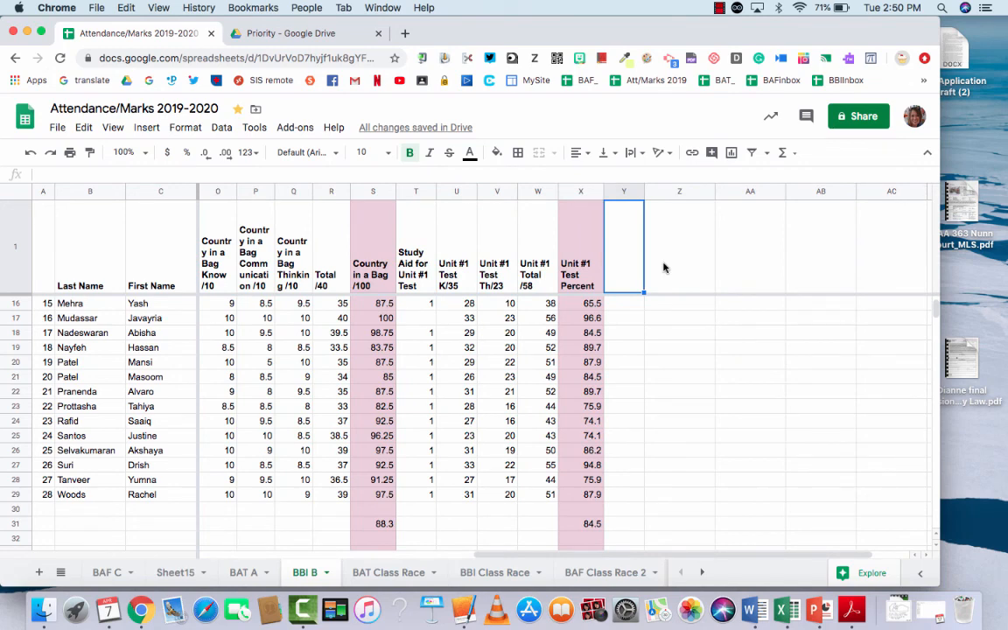
pyautogui.click(719, 8)
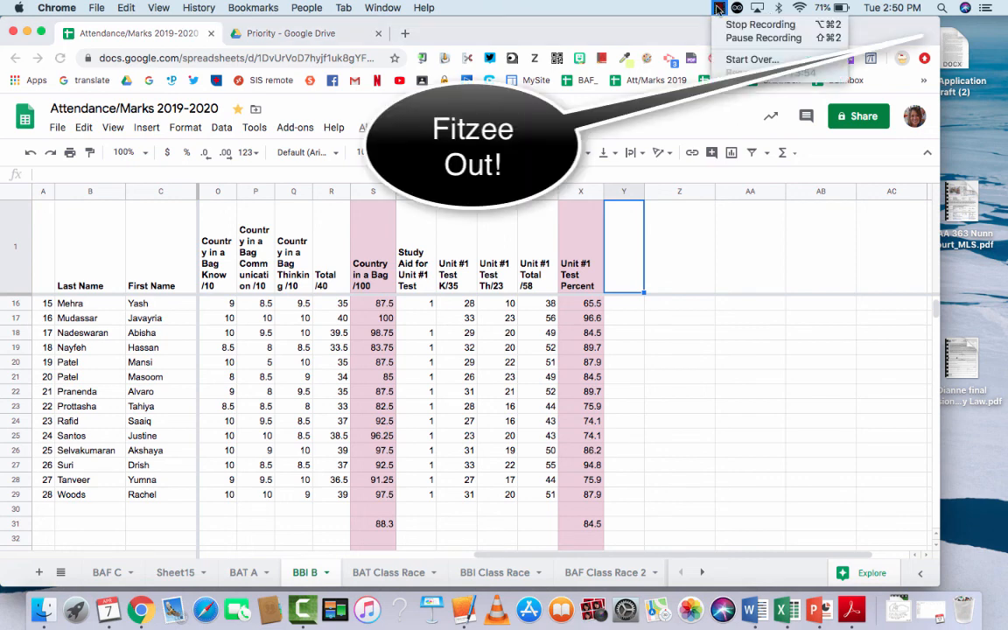
pyautogui.click(760, 25)
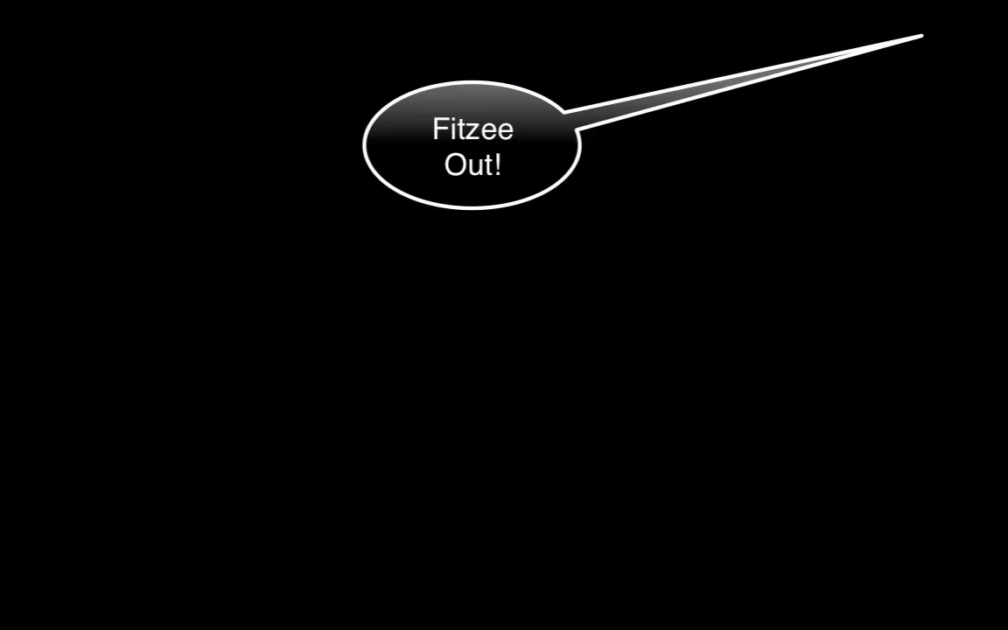